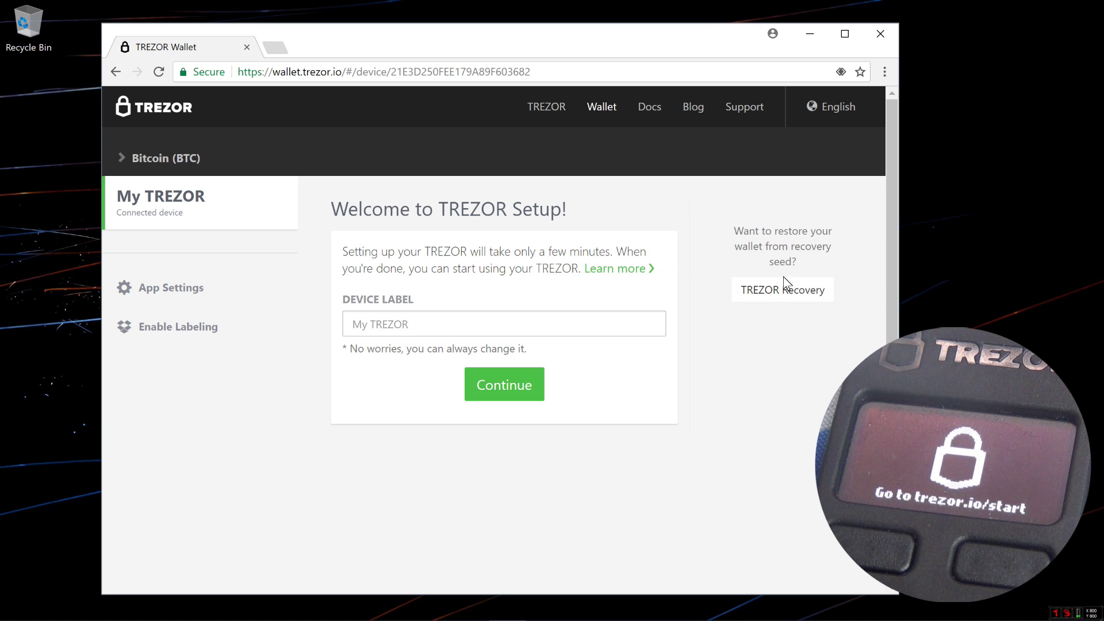
- Choose TREZOR Recovery to restore the wallet from an existing recovery seed
click(790, 287)
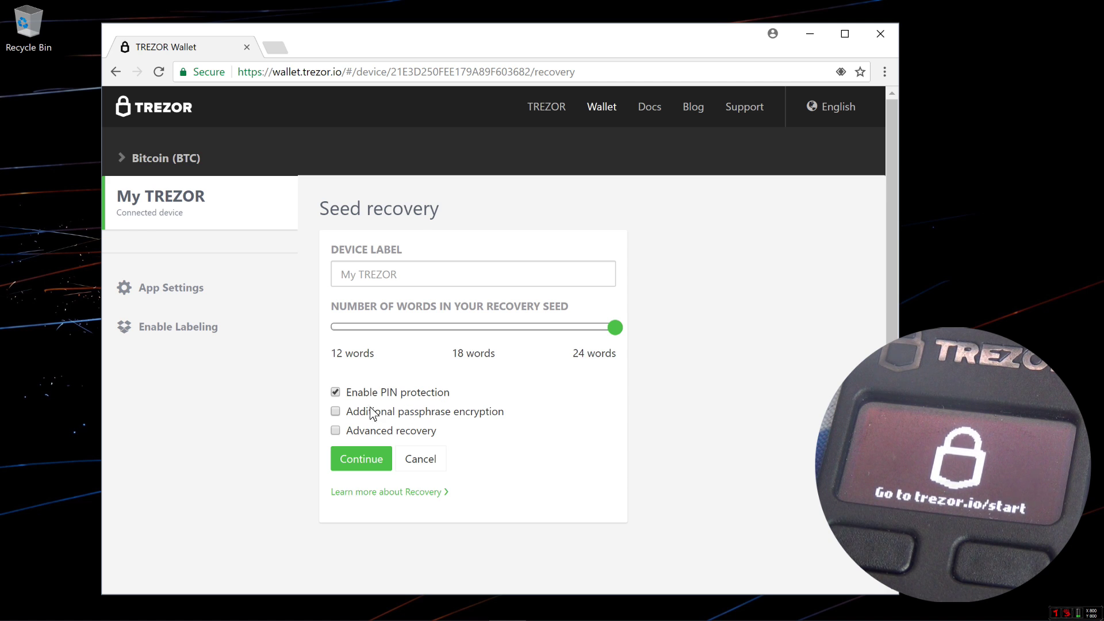
- Enable Advanced recovery for a 24-word seed with PIN protection and start it
click(405, 280)
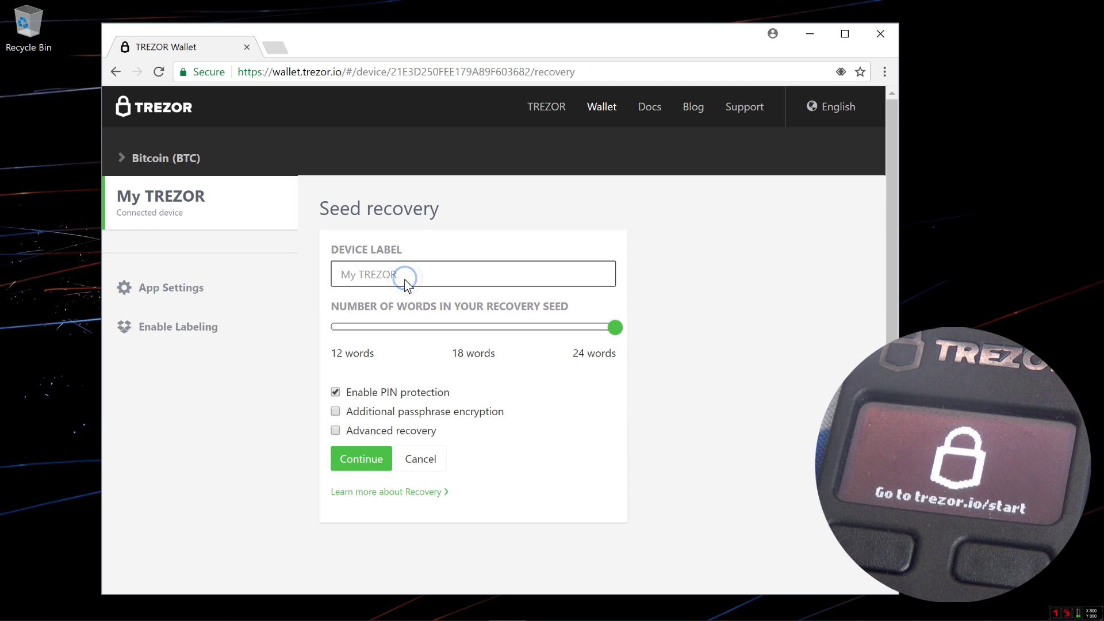
click(383, 431)
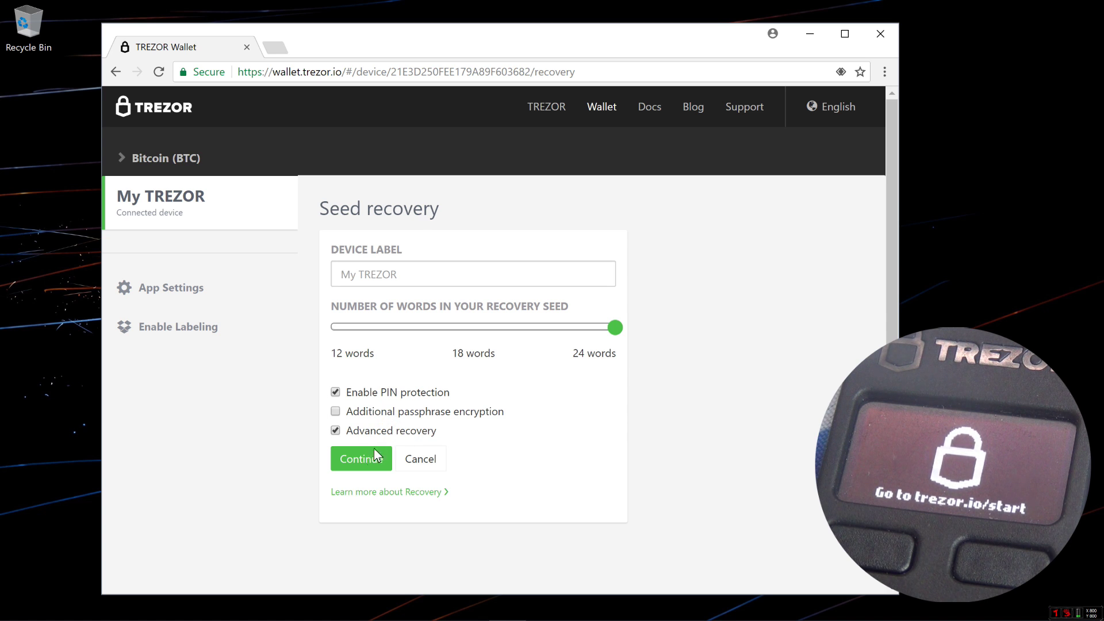
click(359, 456)
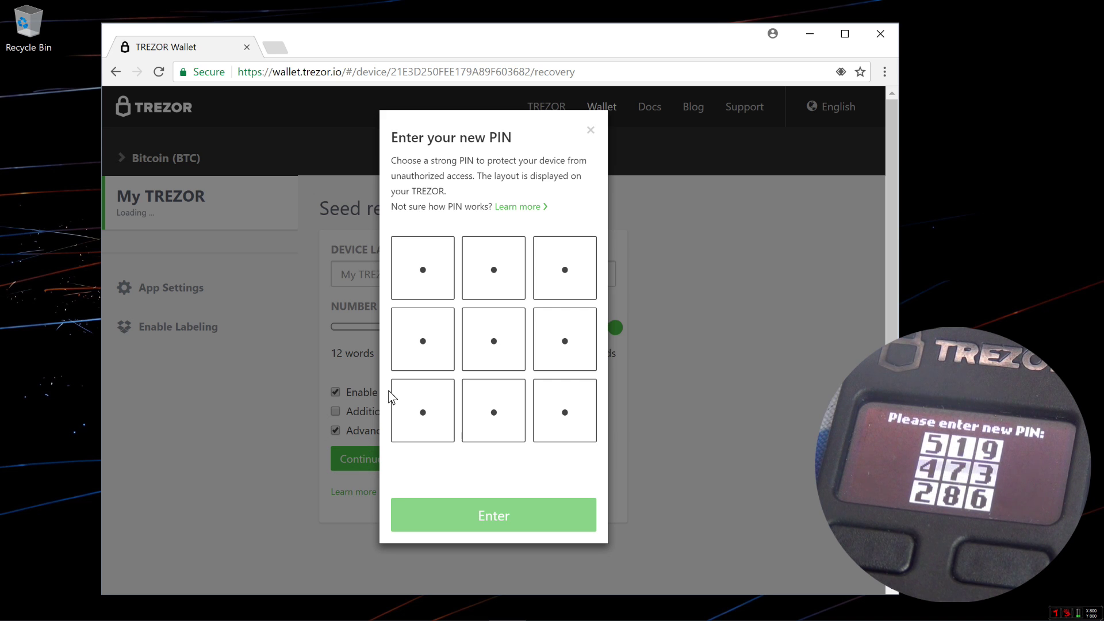
- Enter a new four-digit PIN on the blind keypad and submit it
click(486, 431)
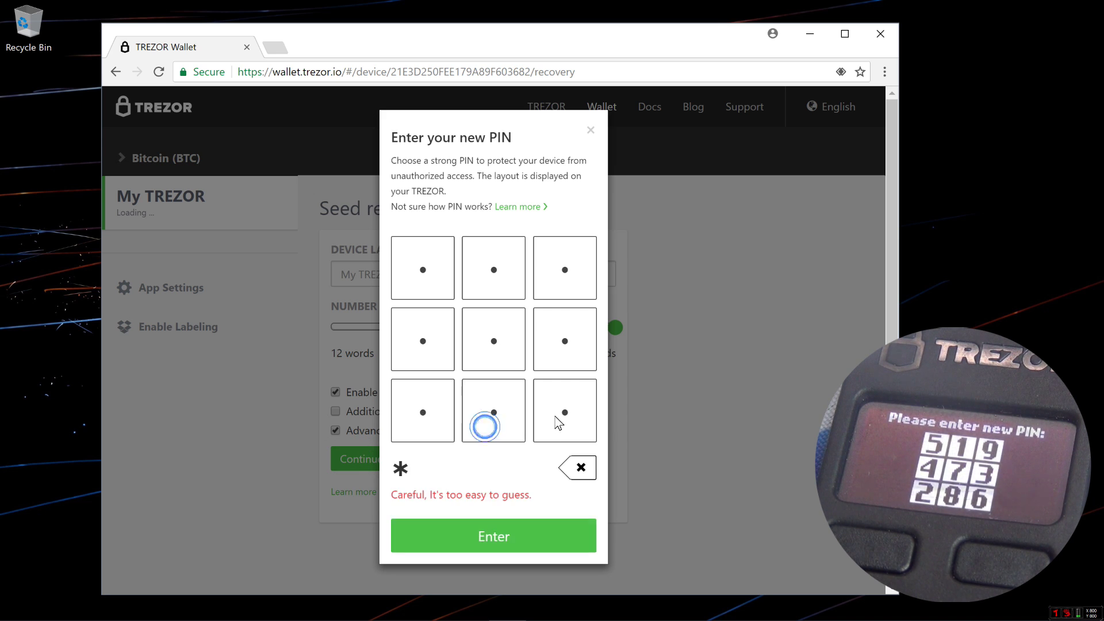
click(559, 423)
click(438, 342)
click(443, 401)
click(485, 530)
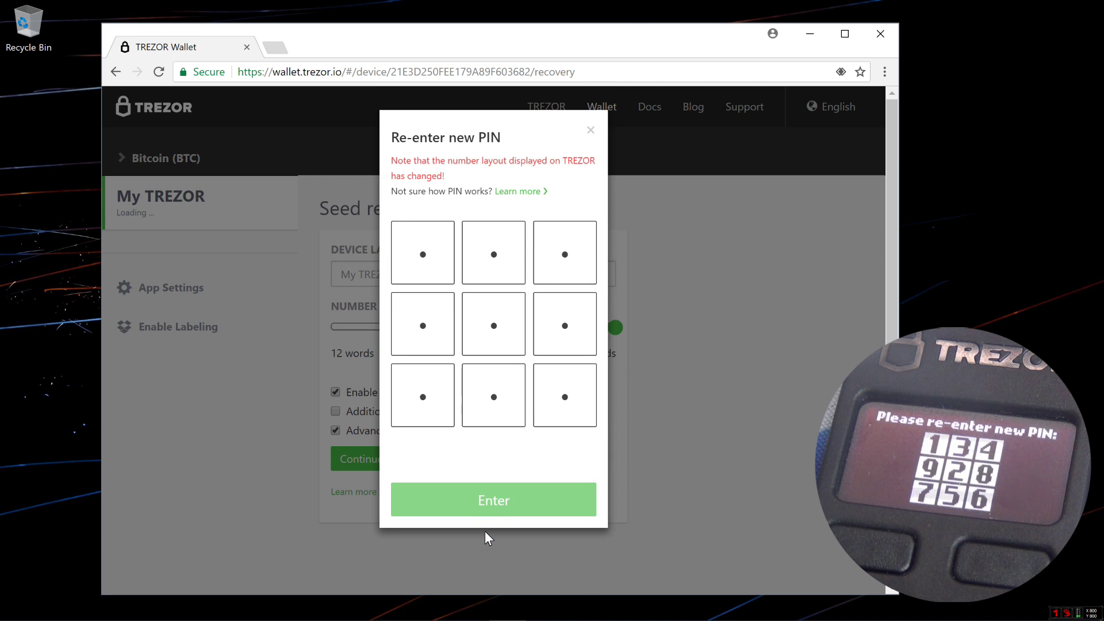
- Re-enter the same PIN on the reshuffled keypad to confirm it
click(564, 339)
click(563, 403)
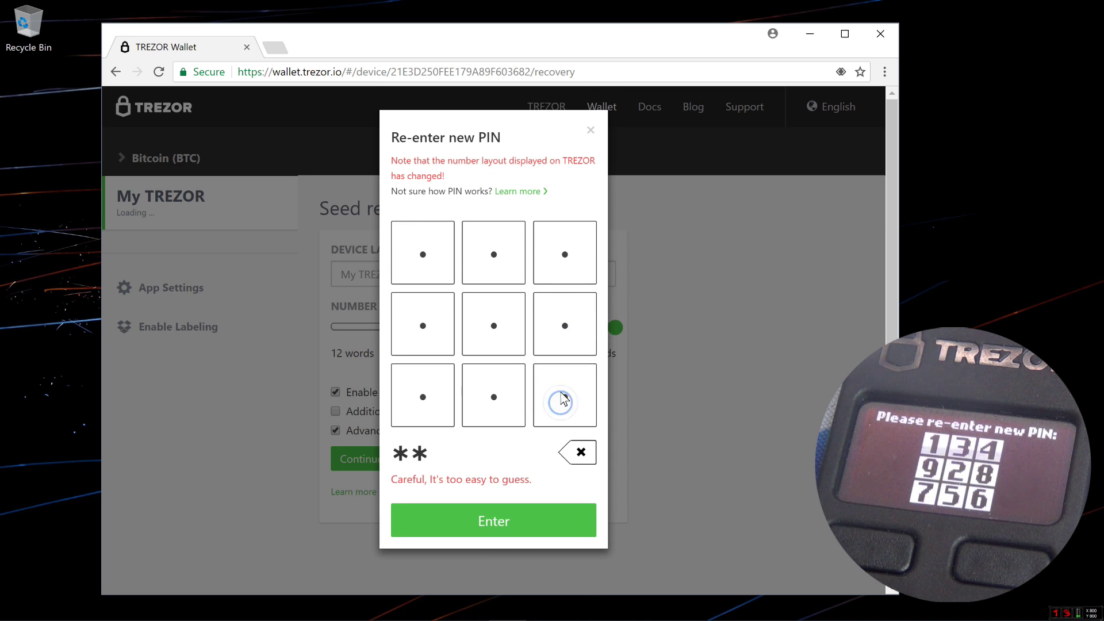
click(560, 260)
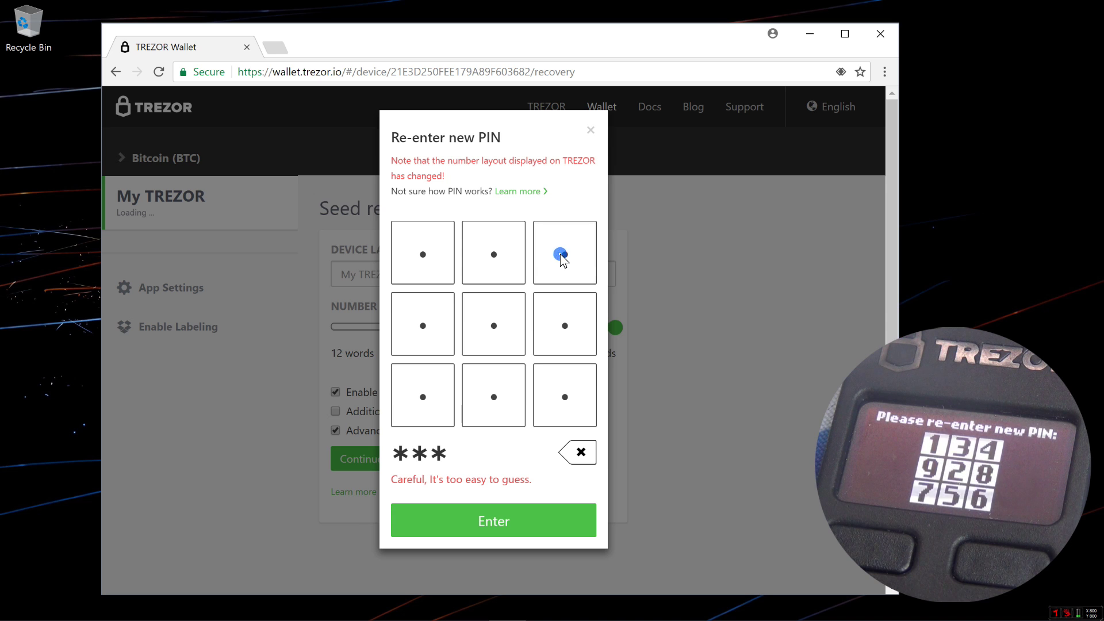
click(506, 320)
click(463, 524)
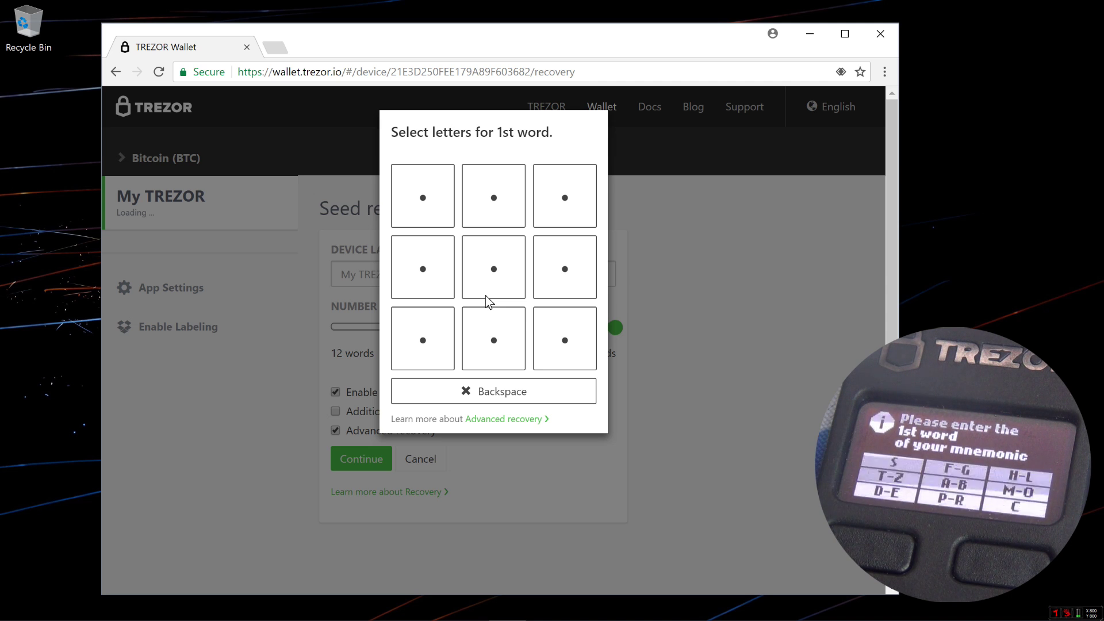
- Narrow the first seed word through three letter groups and pick it on the blind grid
click(436, 270)
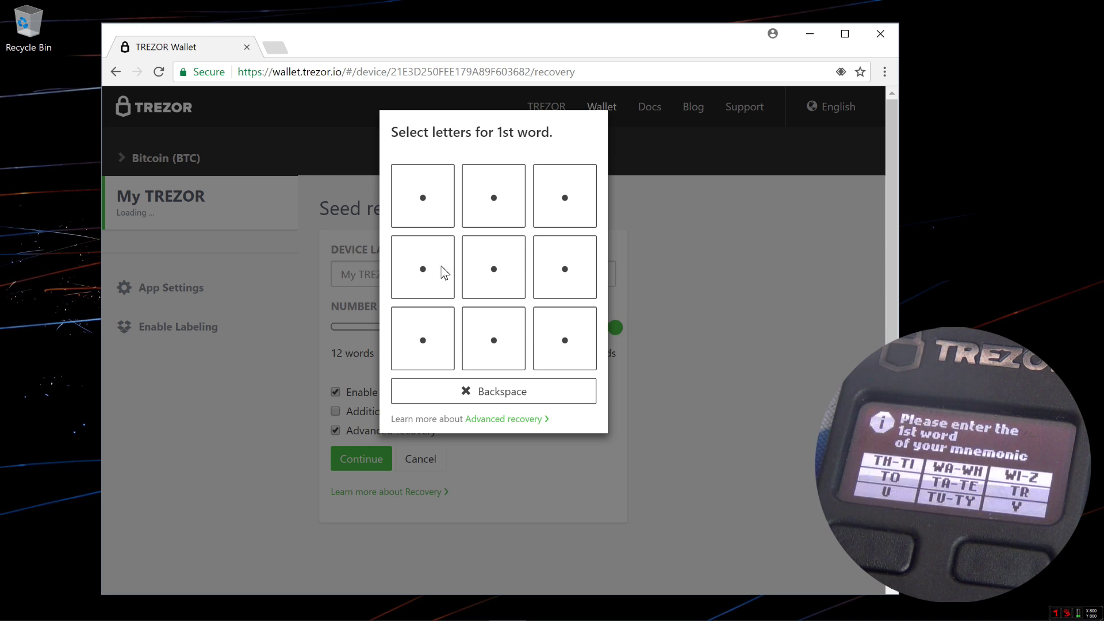
click(560, 268)
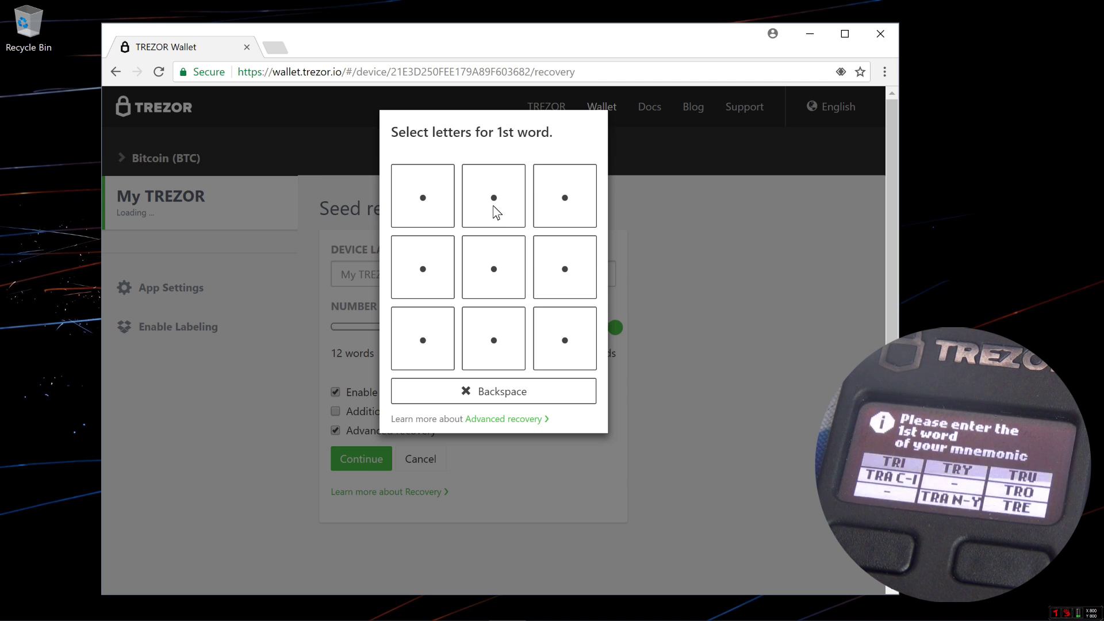
click(507, 175)
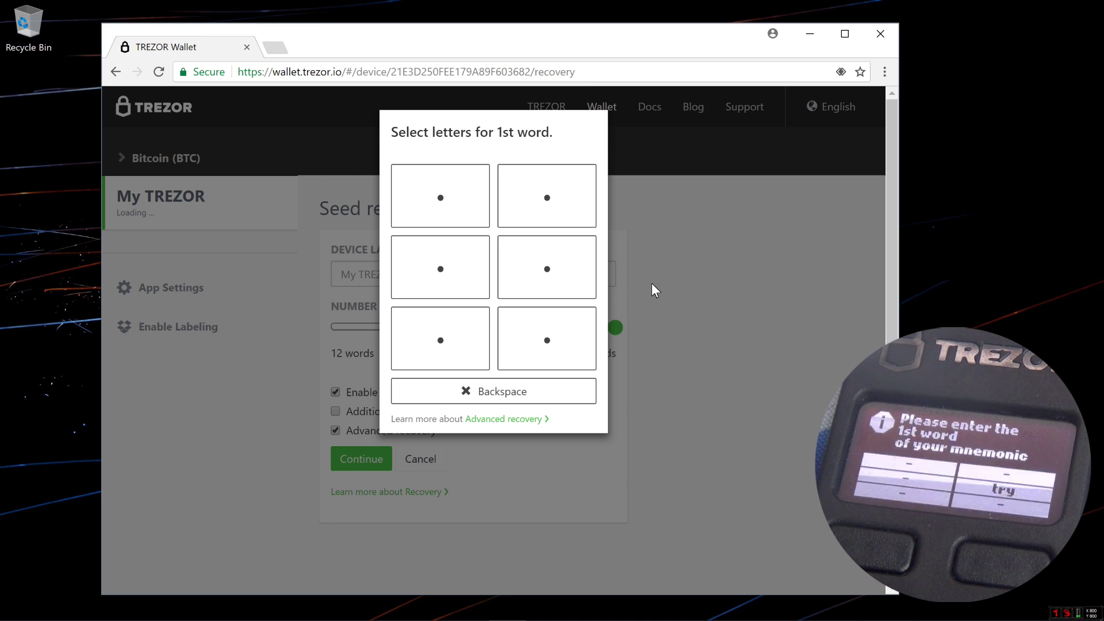
click(578, 280)
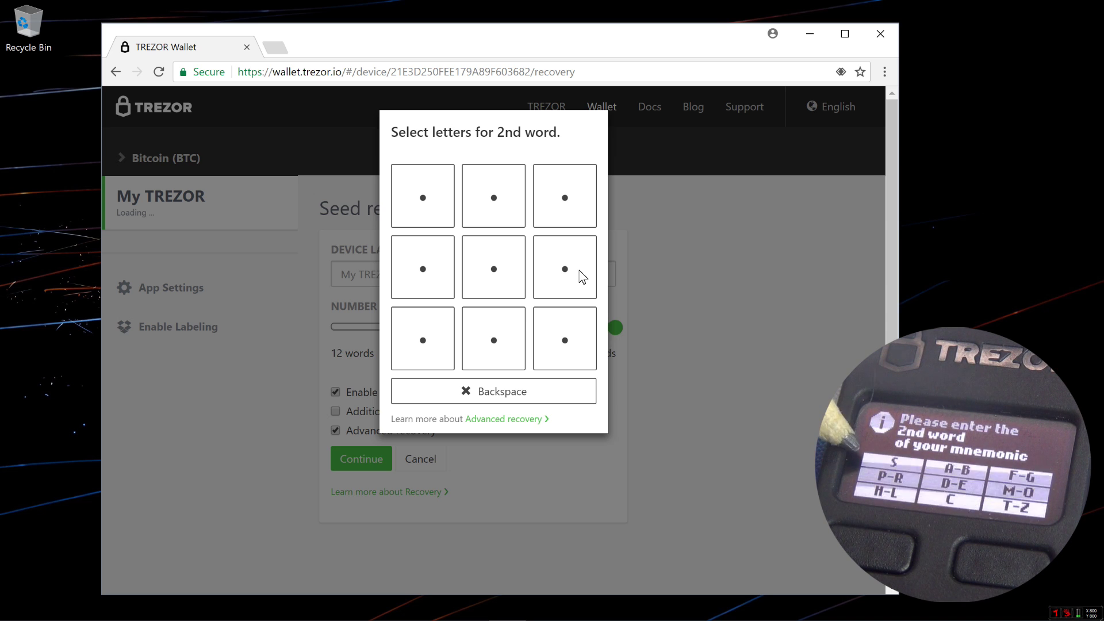
- Enter the second seed word by narrowing its letter groups and picking it from the grid
click(427, 208)
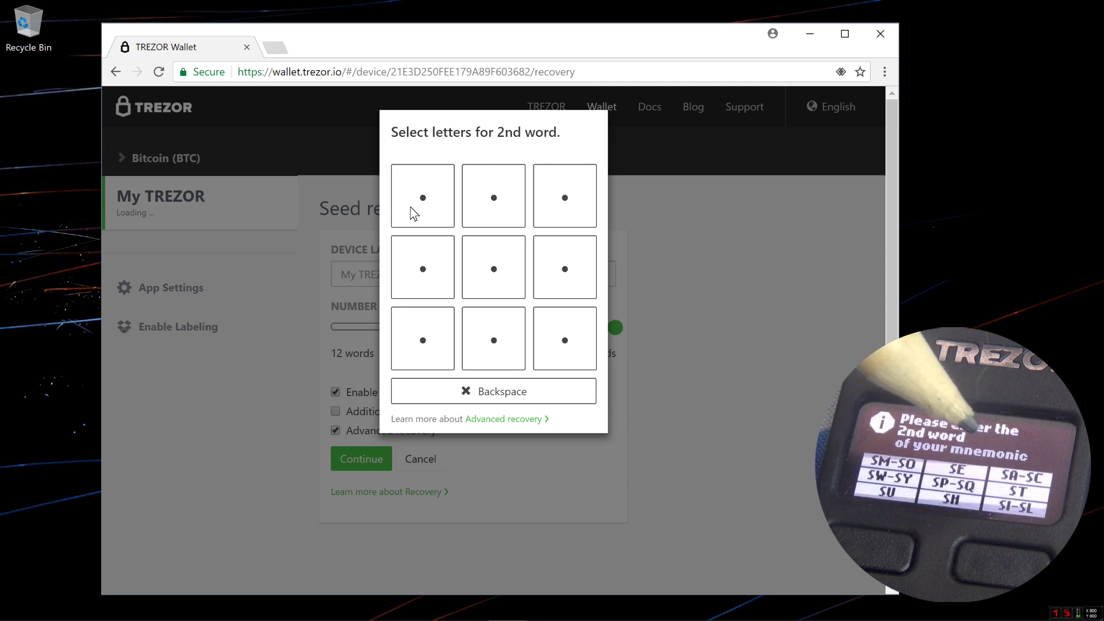
click(549, 196)
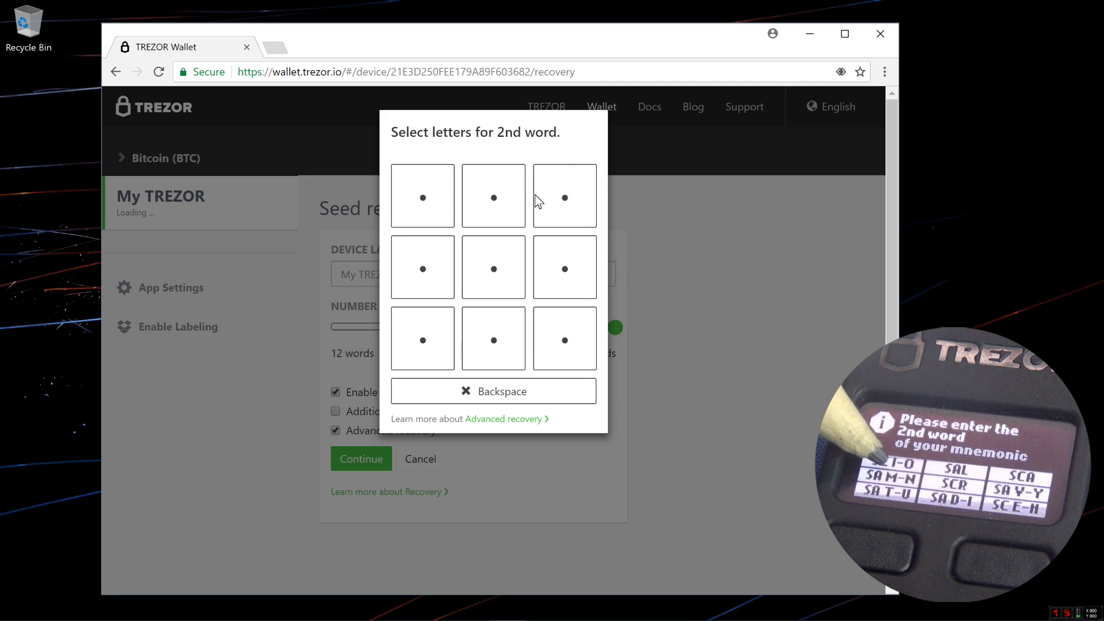
click(419, 190)
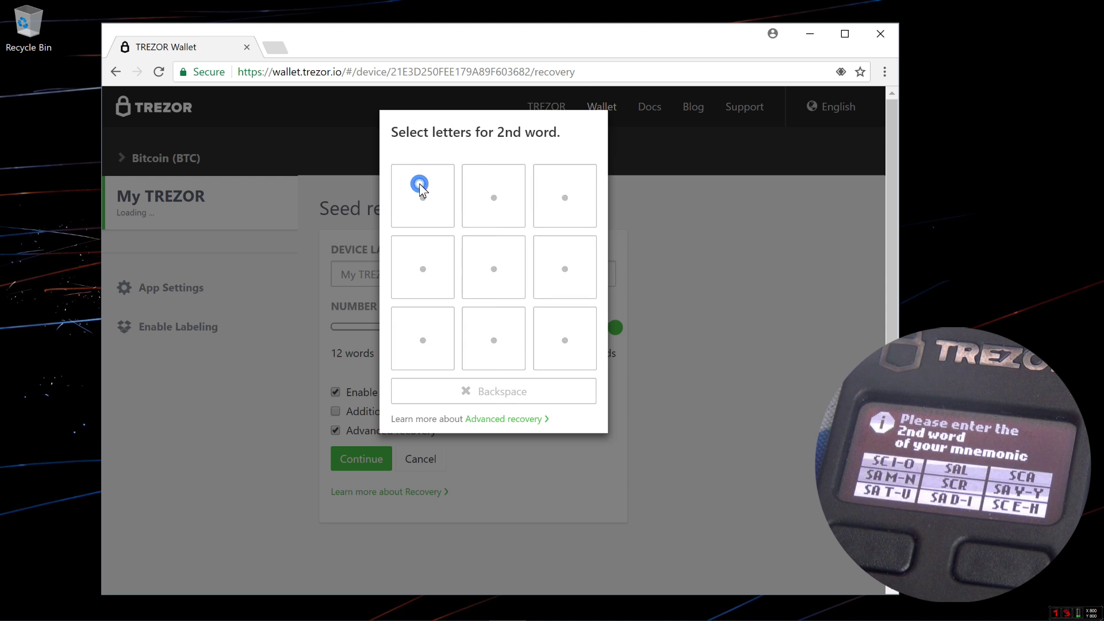
click(433, 265)
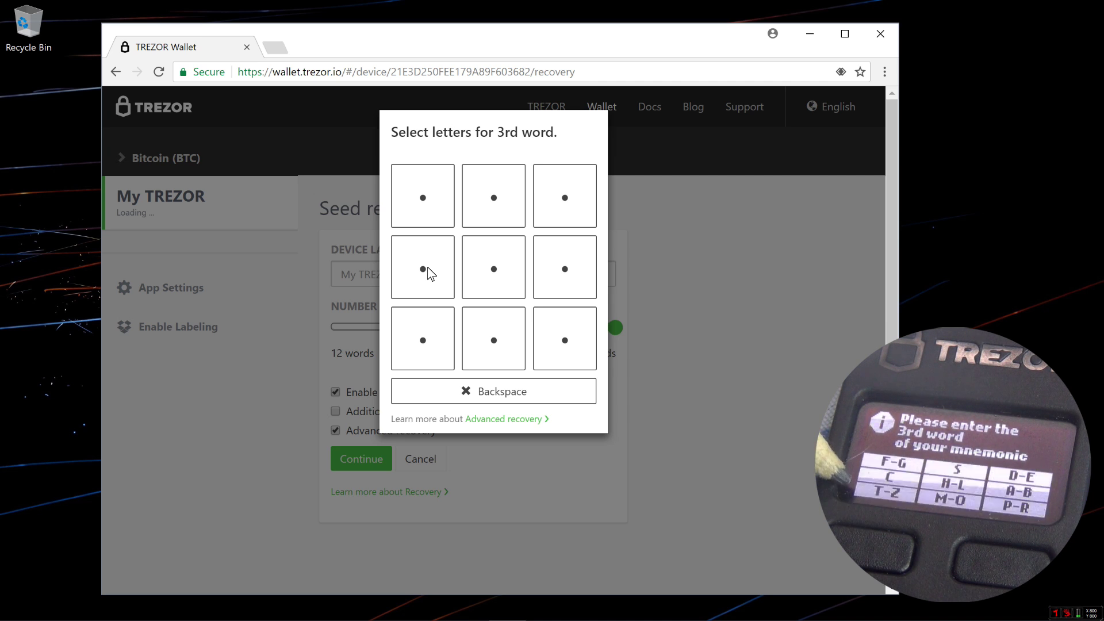
- Enter the third seed word through three letter-group narrowings and its final word choice
click(422, 336)
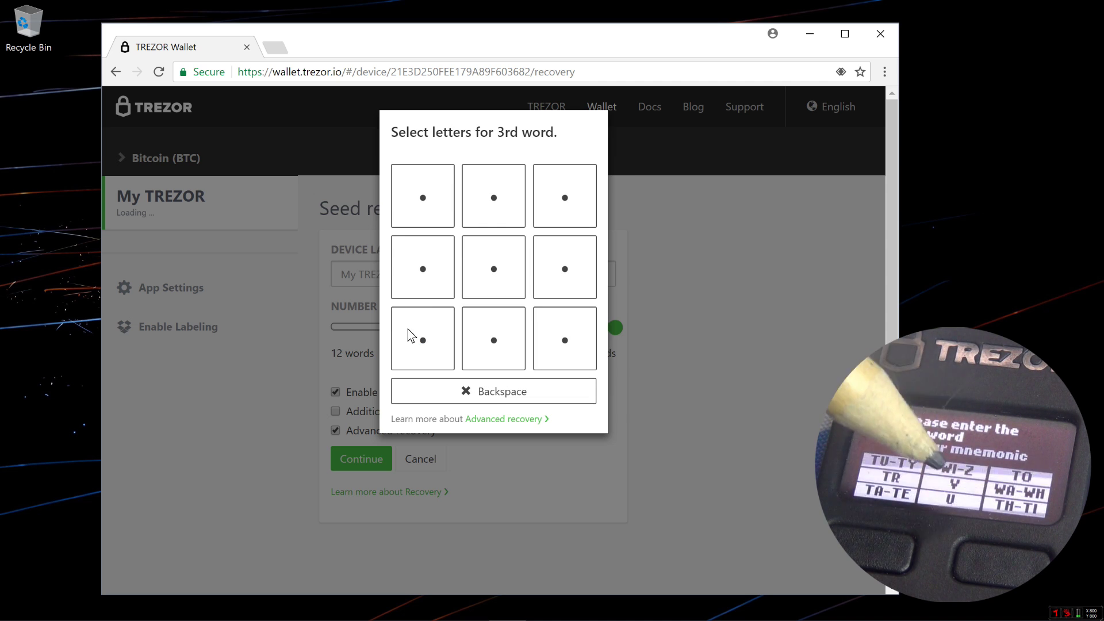
click(500, 352)
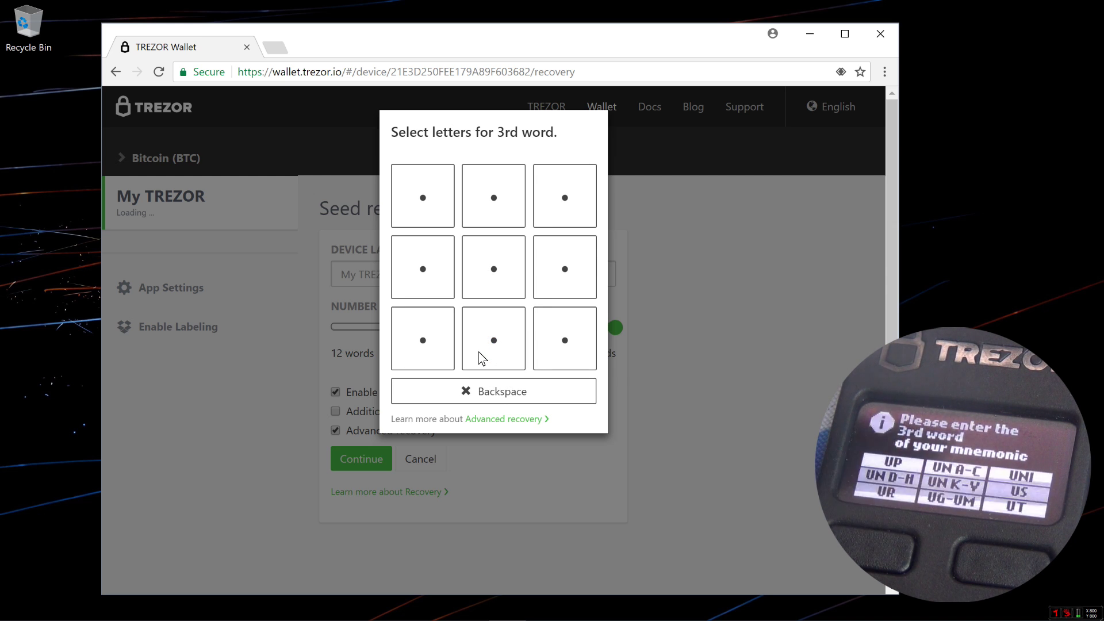
click(570, 274)
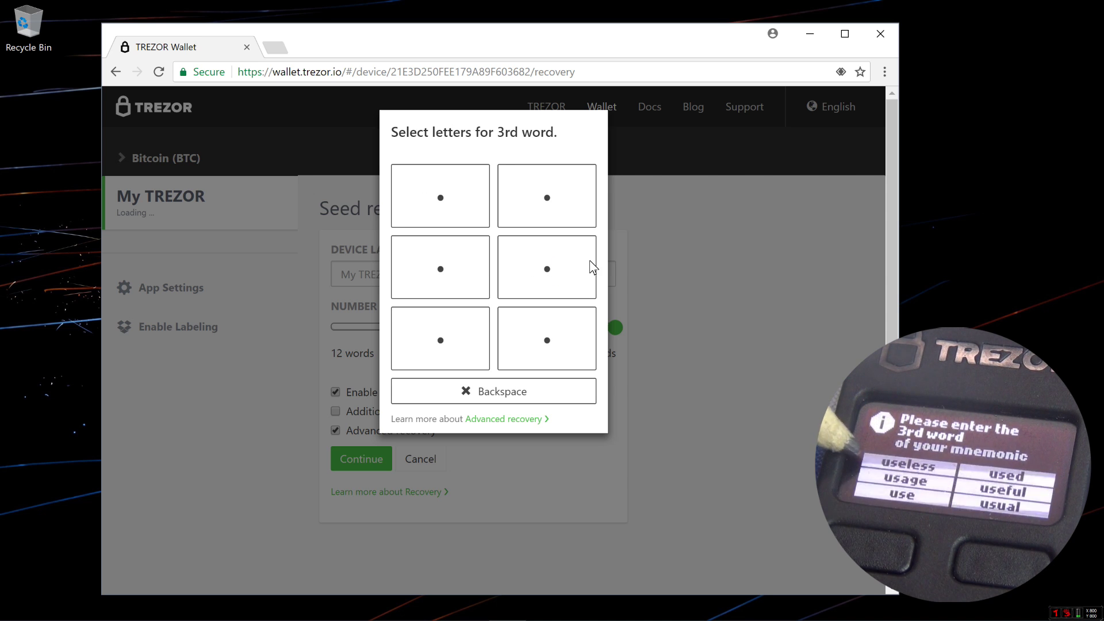
click(482, 187)
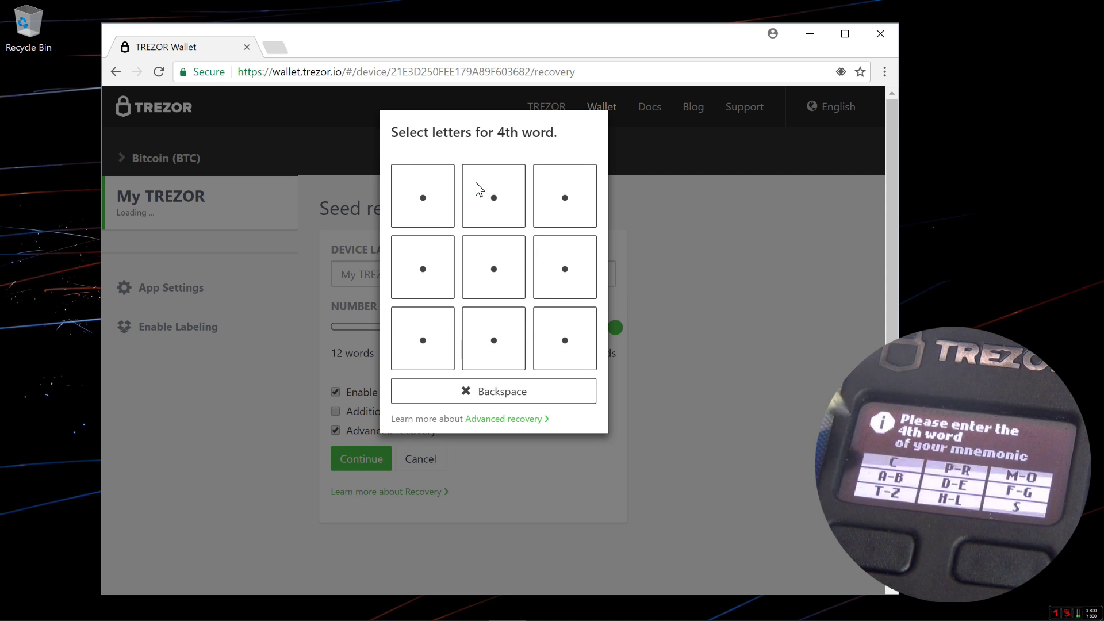
- Enter seed words four through six via their letter groups on the blind grid
click(418, 191)
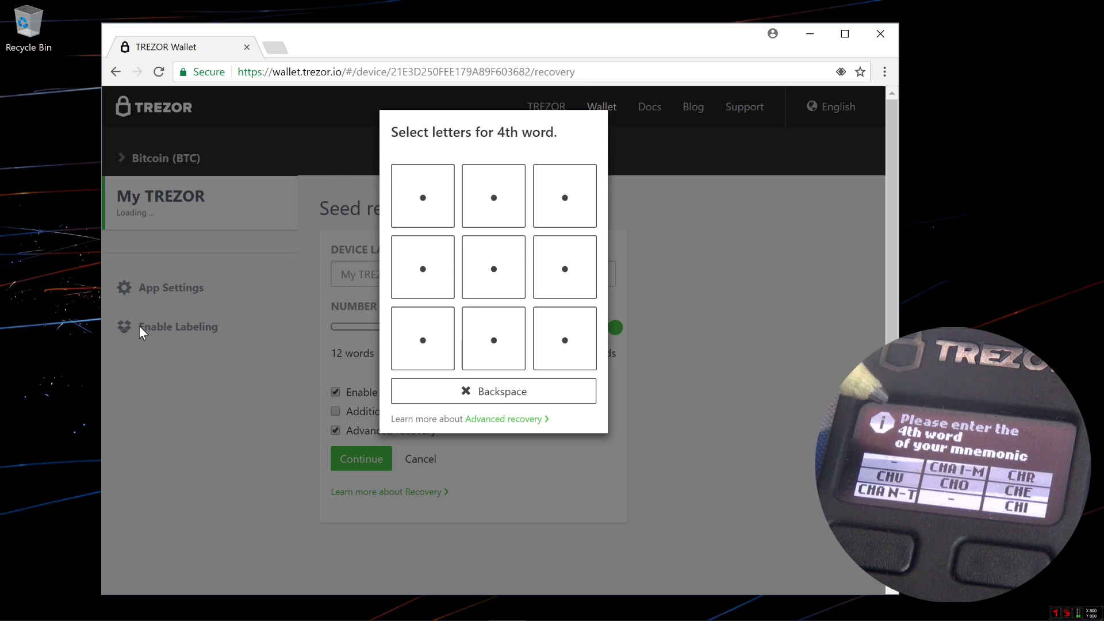
key(1)
click(517, 192)
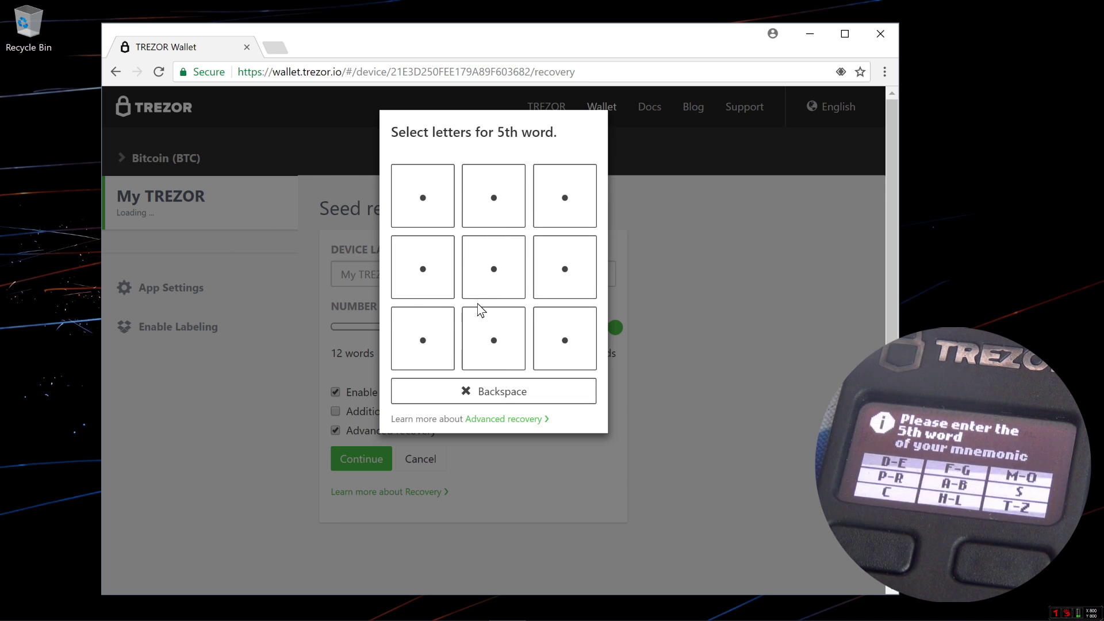
click(543, 204)
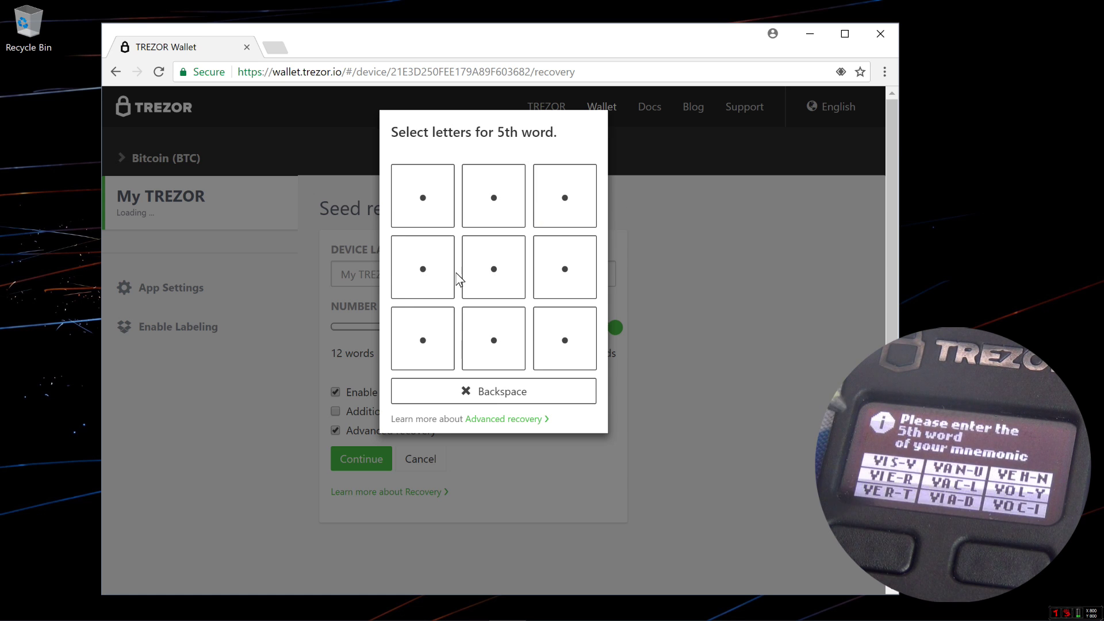
key(7)
click(546, 357)
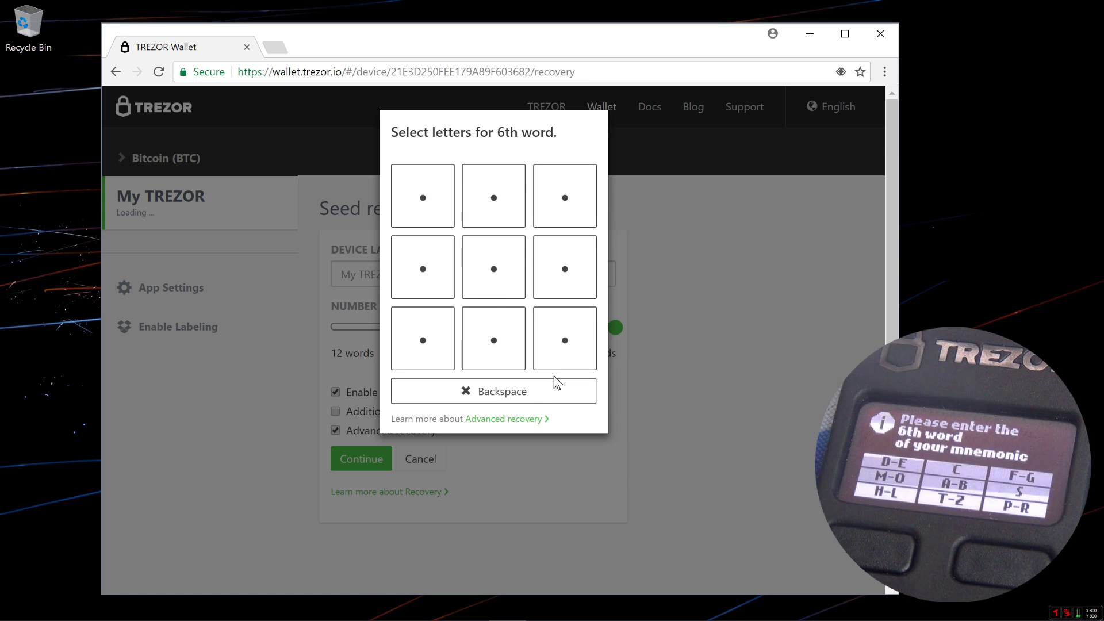
click(493, 327)
click(480, 363)
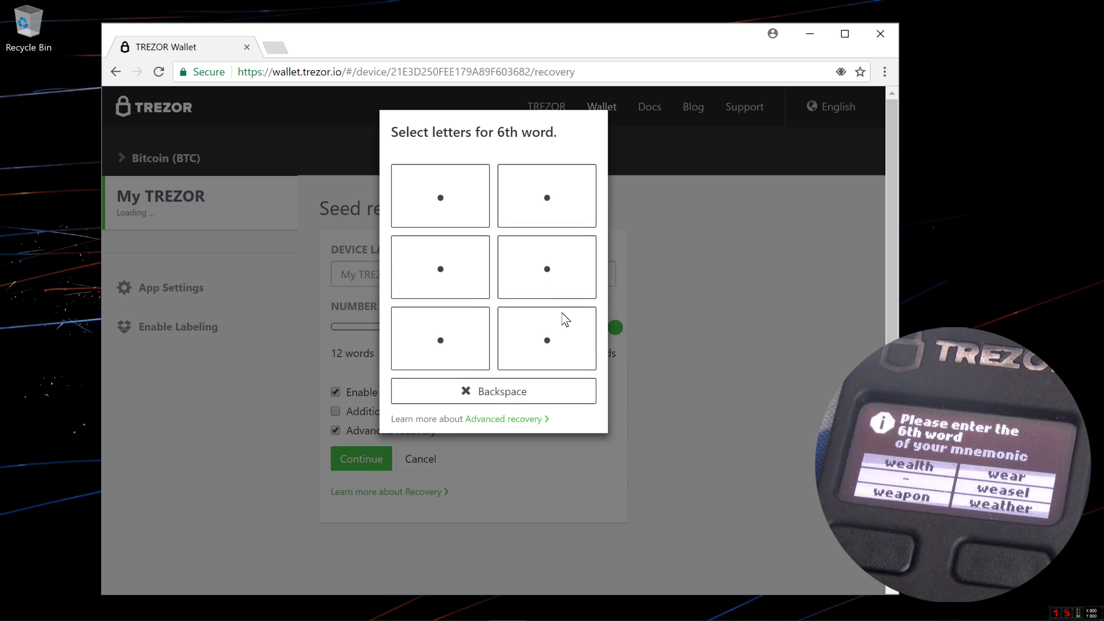
click(541, 271)
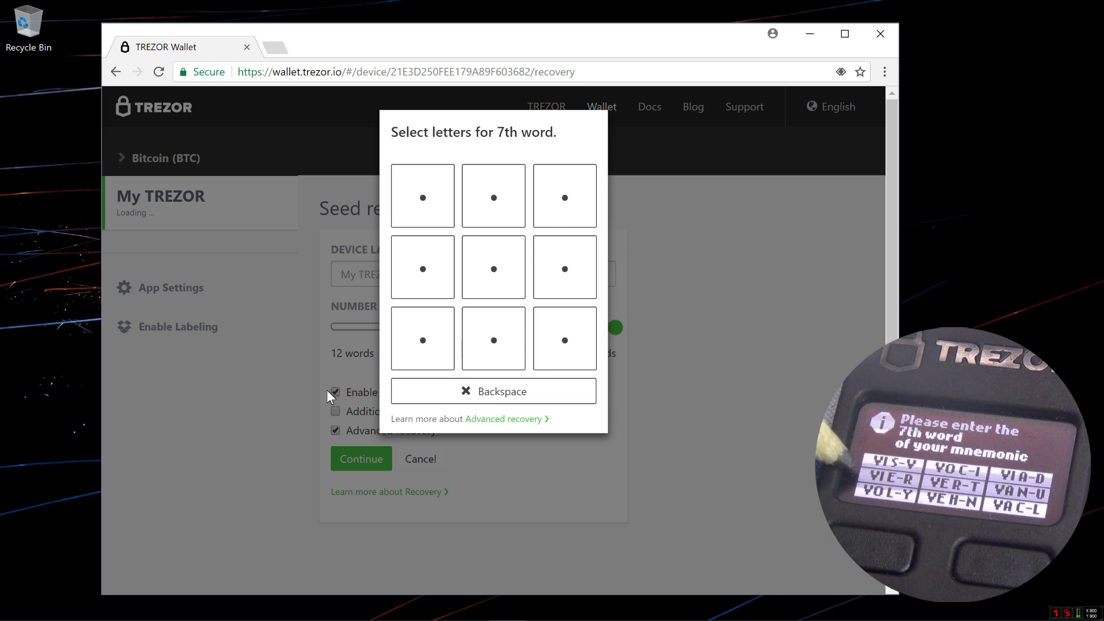
- Enter seed words seven through ten via their letter groups on the blind grid
click(399, 316)
click(404, 289)
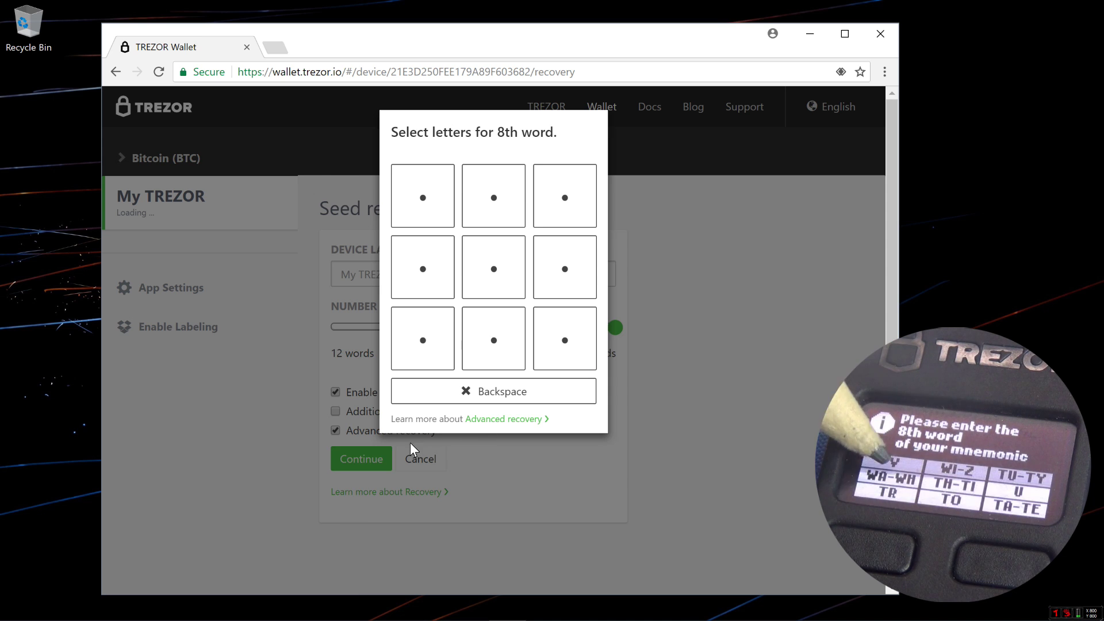
click(468, 295)
click(589, 276)
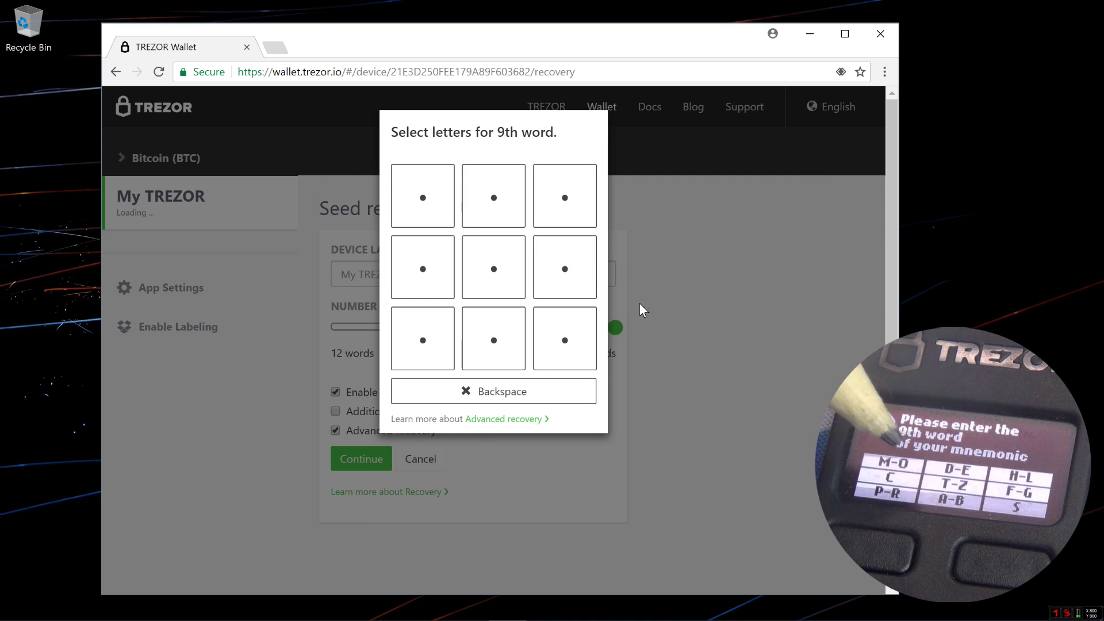
click(468, 296)
click(424, 192)
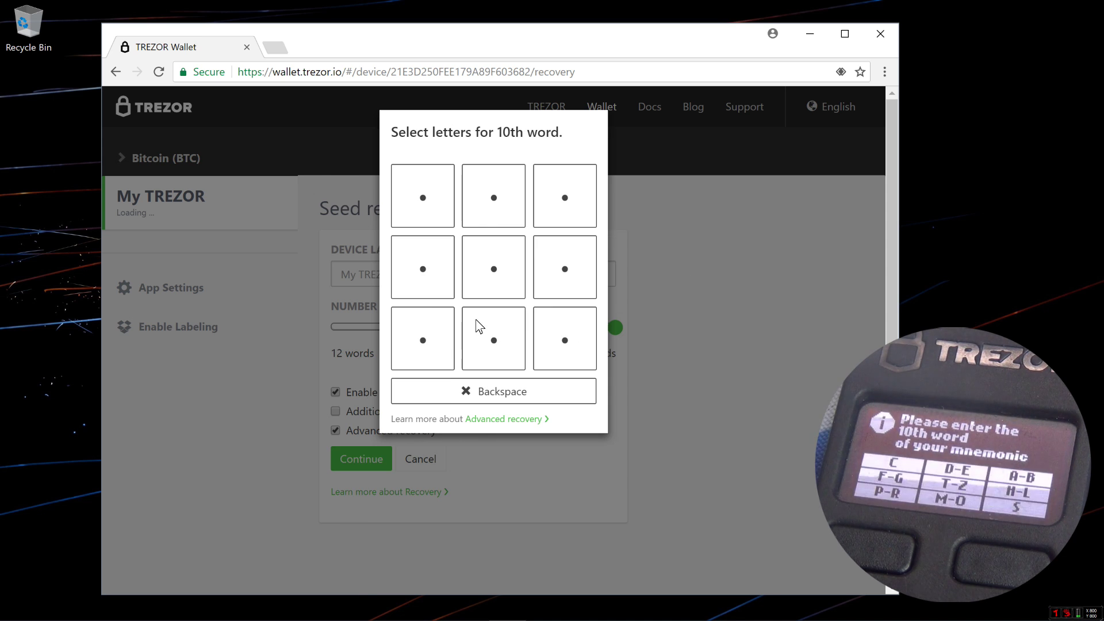
click(440, 359)
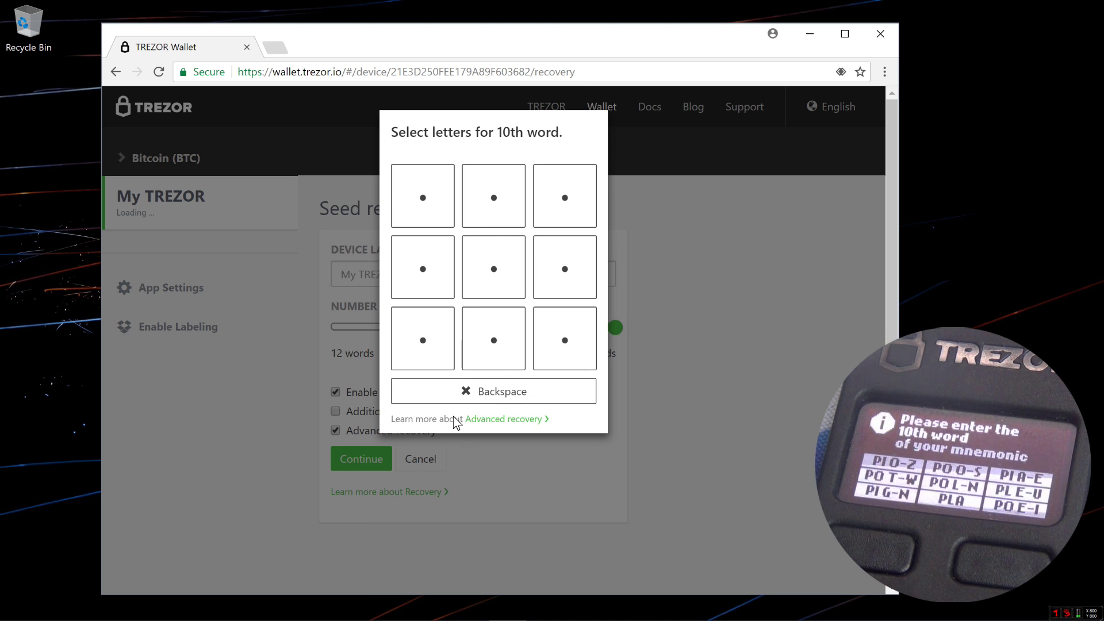
key(7)
key(6)
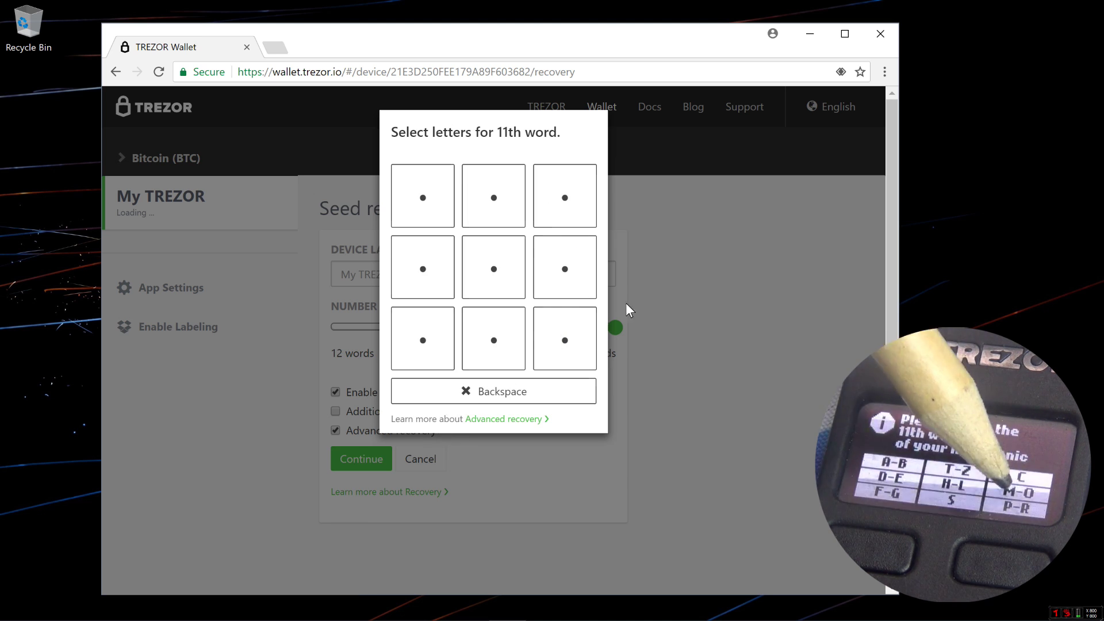
- Enter seed words eleven through fourteen and advance to the 15th word
click(424, 340)
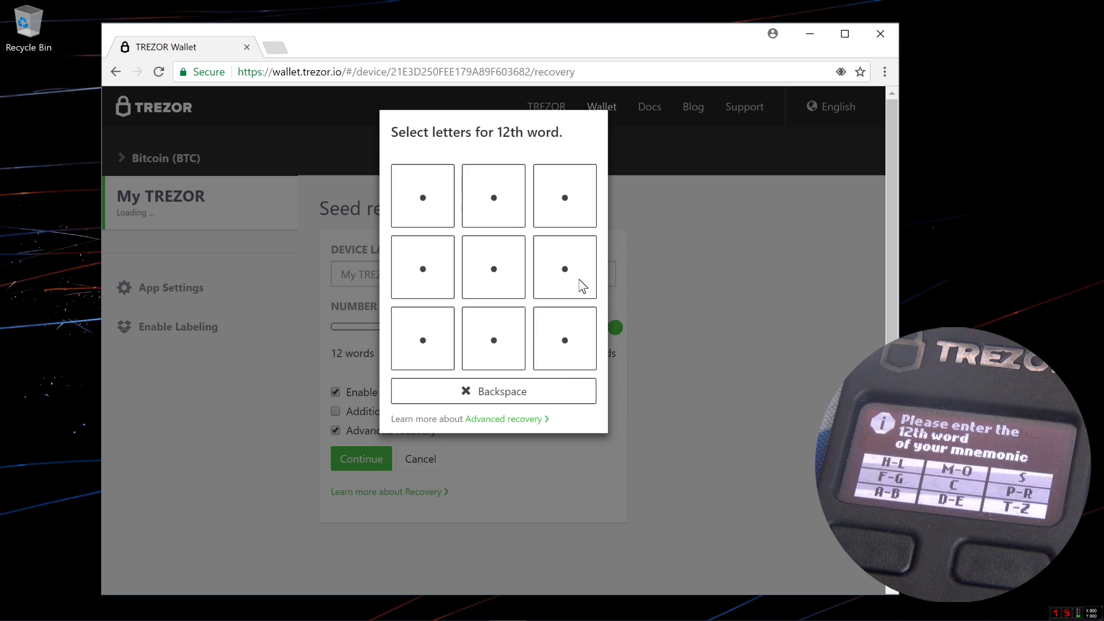
click(581, 285)
click(571, 345)
click(513, 366)
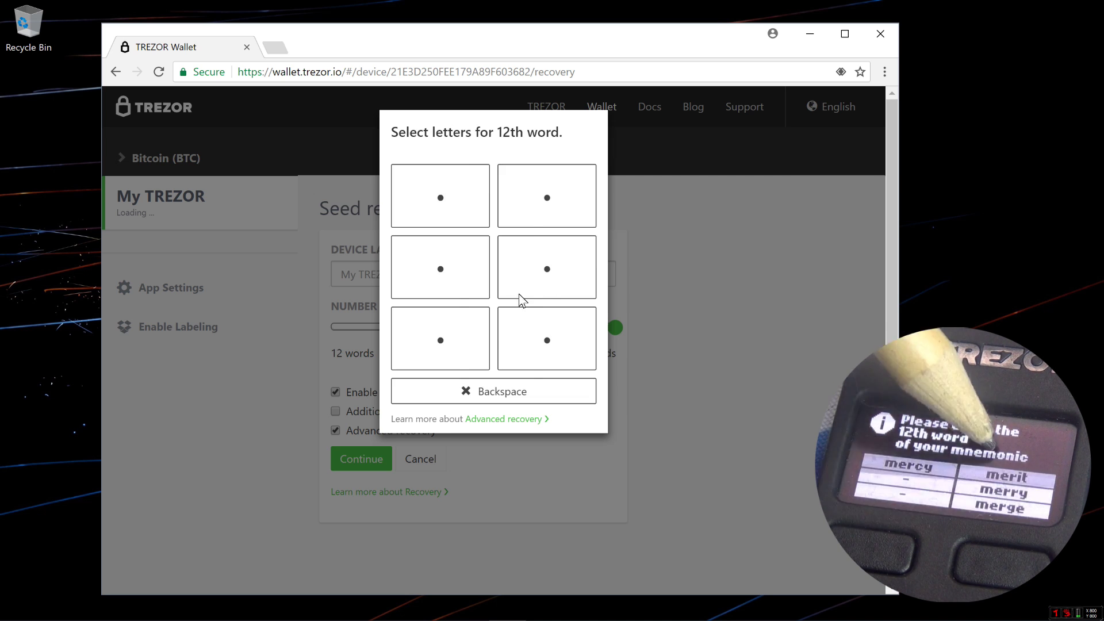
click(552, 292)
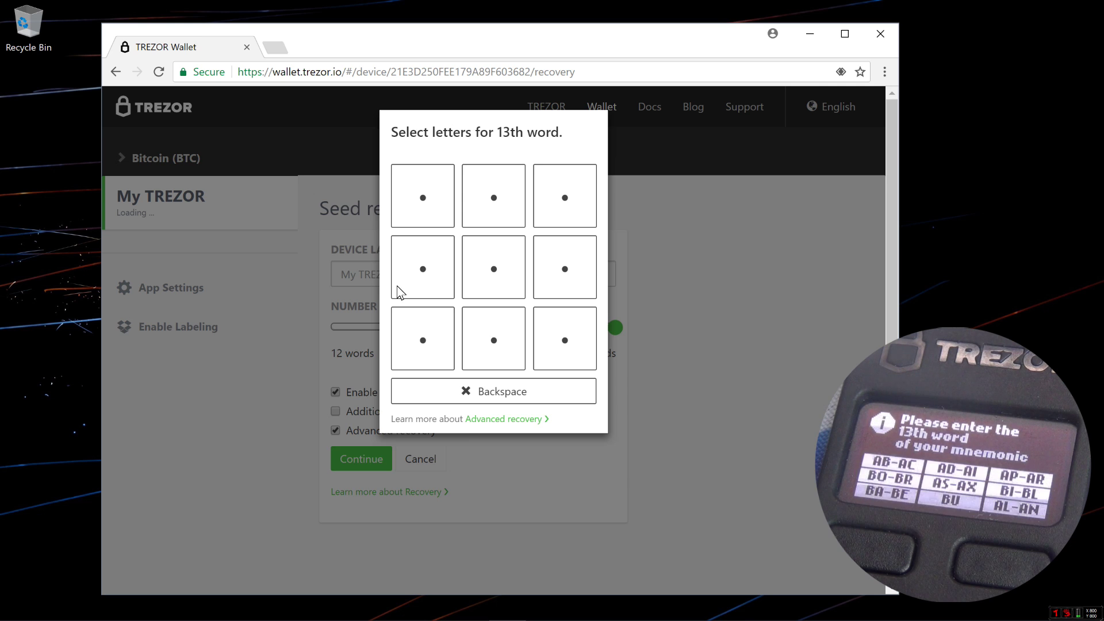
click(460, 360)
click(549, 313)
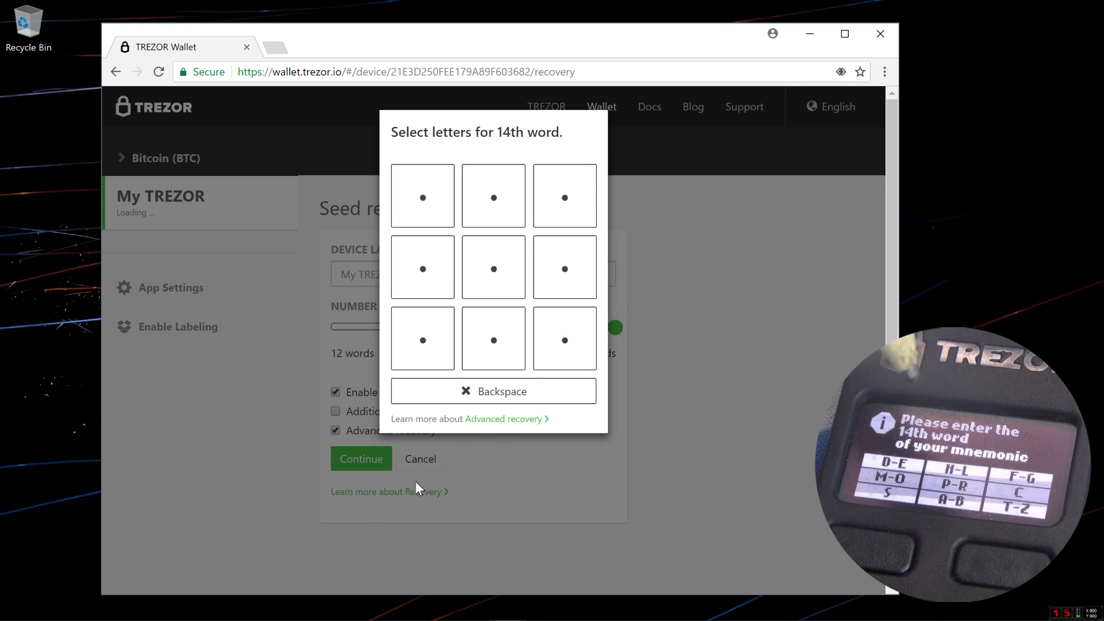
click(525, 334)
click(528, 291)
click(574, 331)
click(506, 217)
click(577, 189)
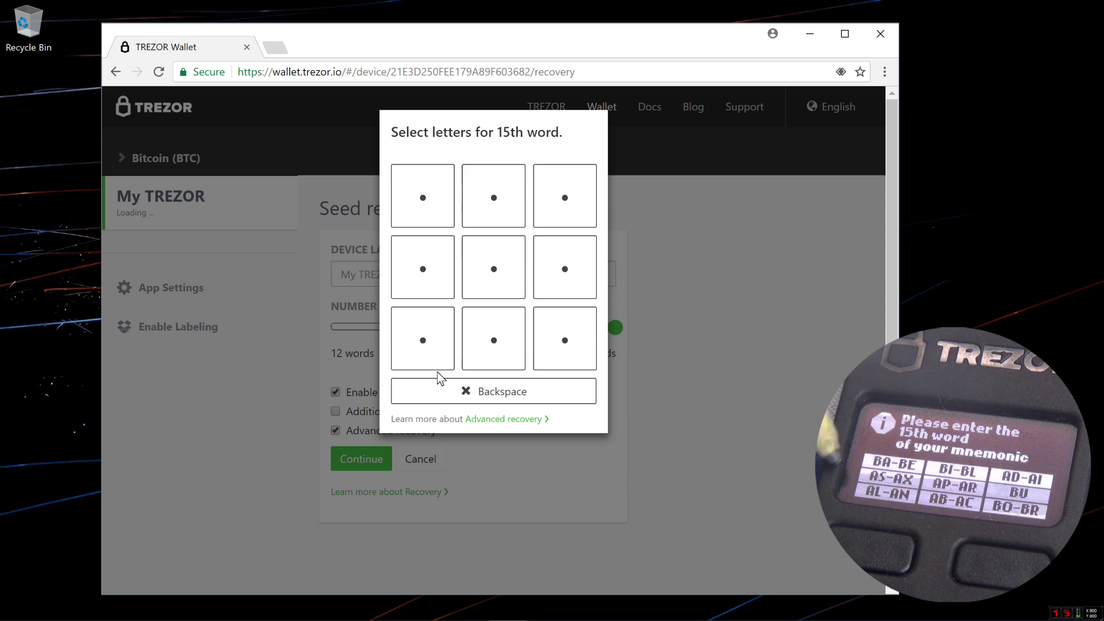
- Enter seed words fifteen through seventeen via their letter groups on the blind grid
click(407, 311)
click(412, 362)
click(443, 253)
click(448, 296)
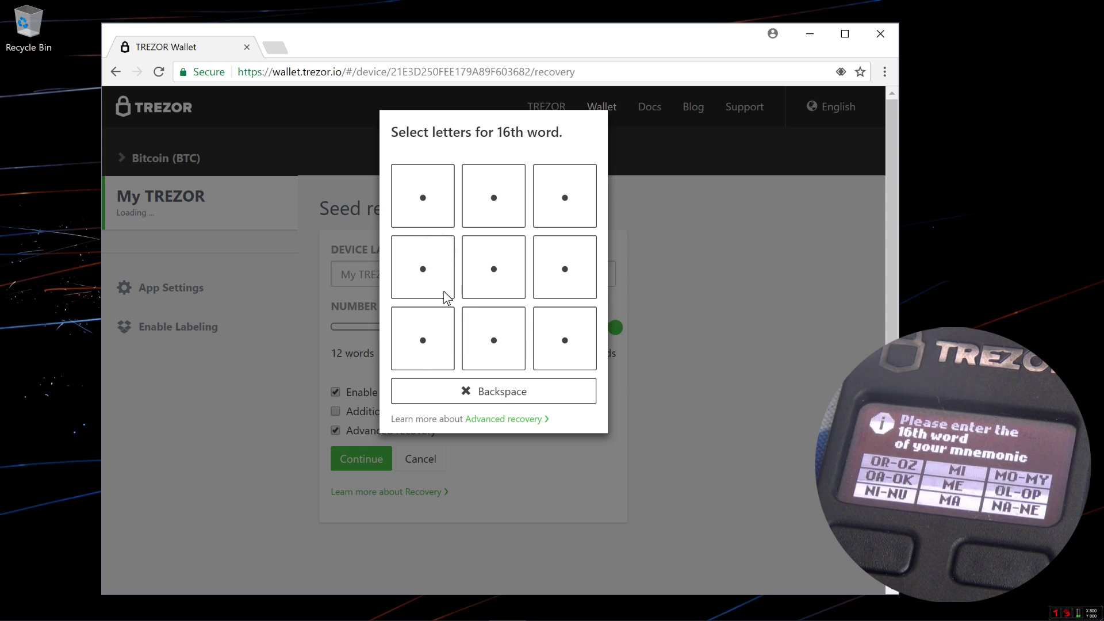
click(491, 197)
click(439, 340)
click(408, 275)
click(424, 343)
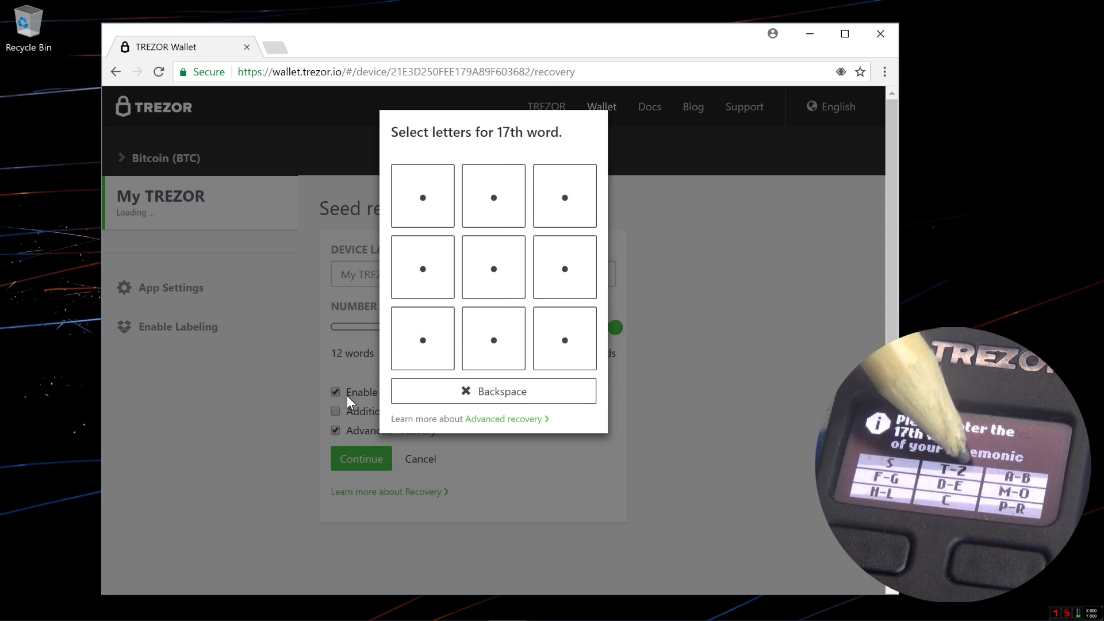
click(493, 201)
click(528, 325)
click(532, 342)
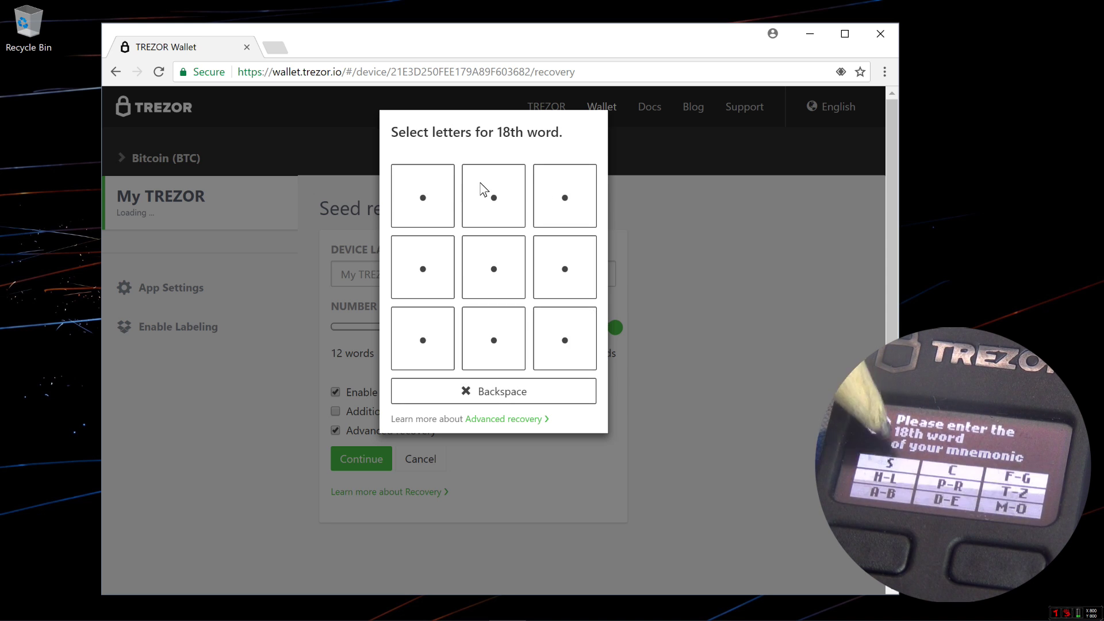
- Enter seed words eighteen through twenty via their letter groups
click(560, 339)
click(495, 192)
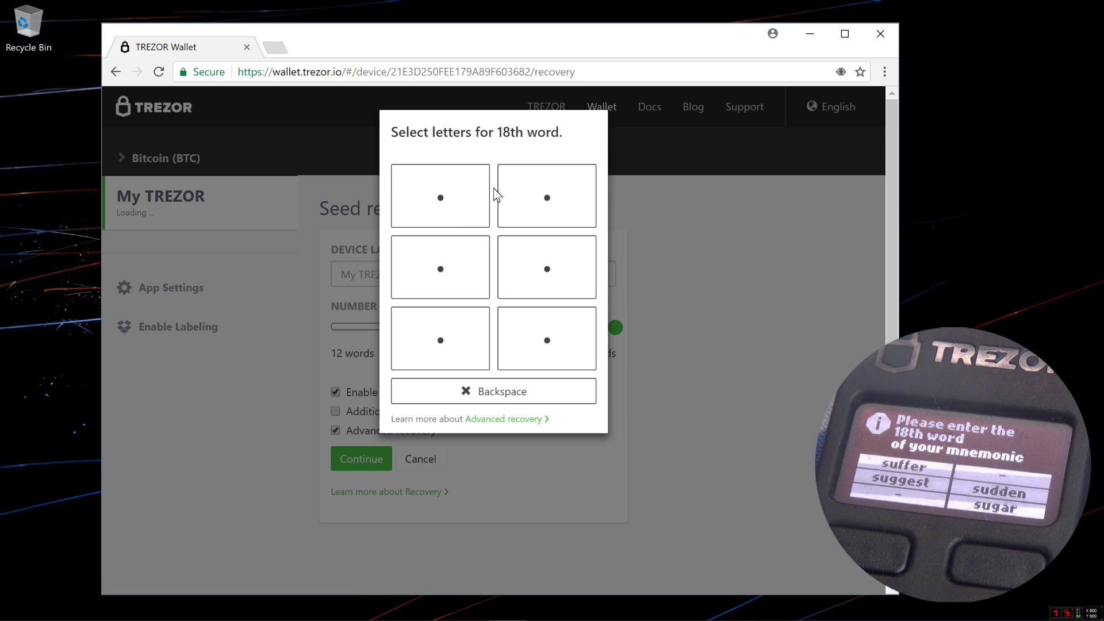
click(450, 178)
click(426, 371)
click(509, 344)
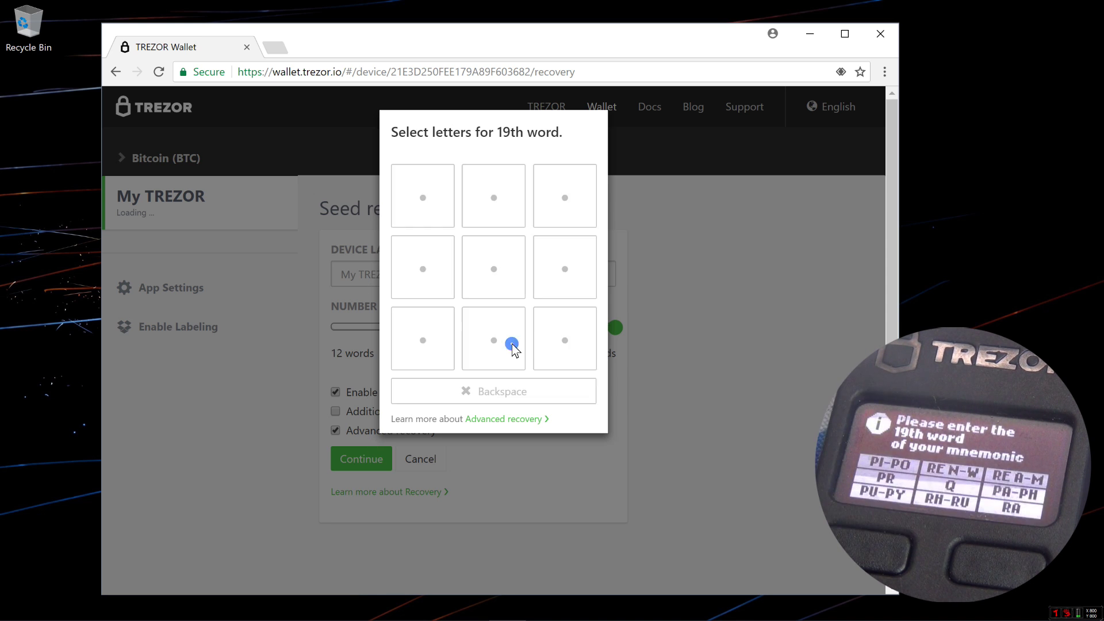
click(509, 290)
click(435, 277)
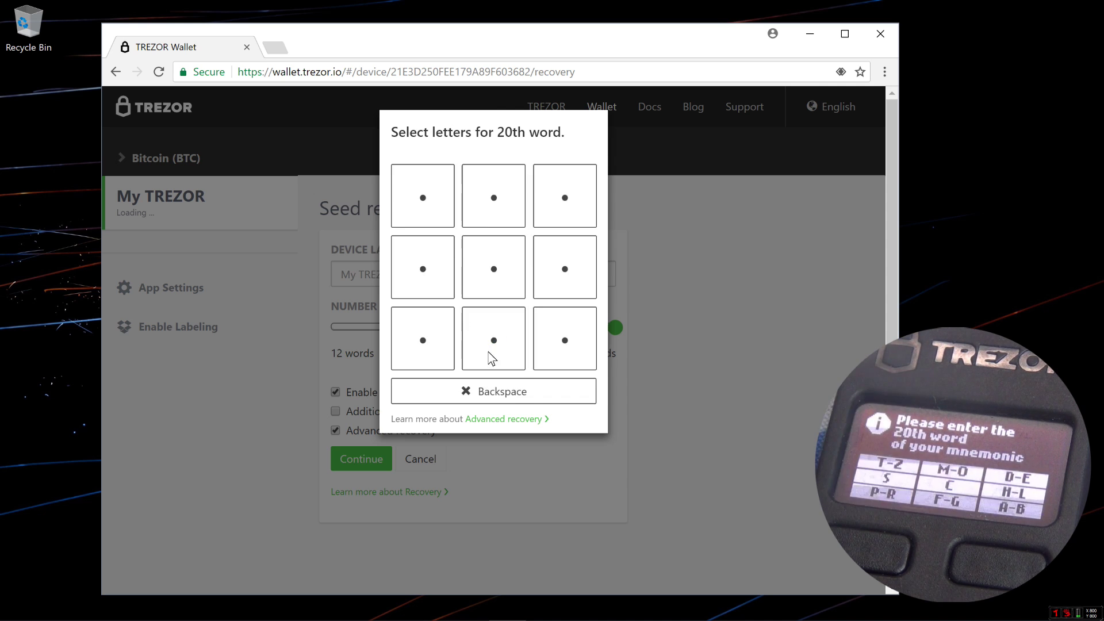
click(398, 280)
- Enter the final seed words, twenty-one through twenty-four, completing the 24-word seed
click(422, 347)
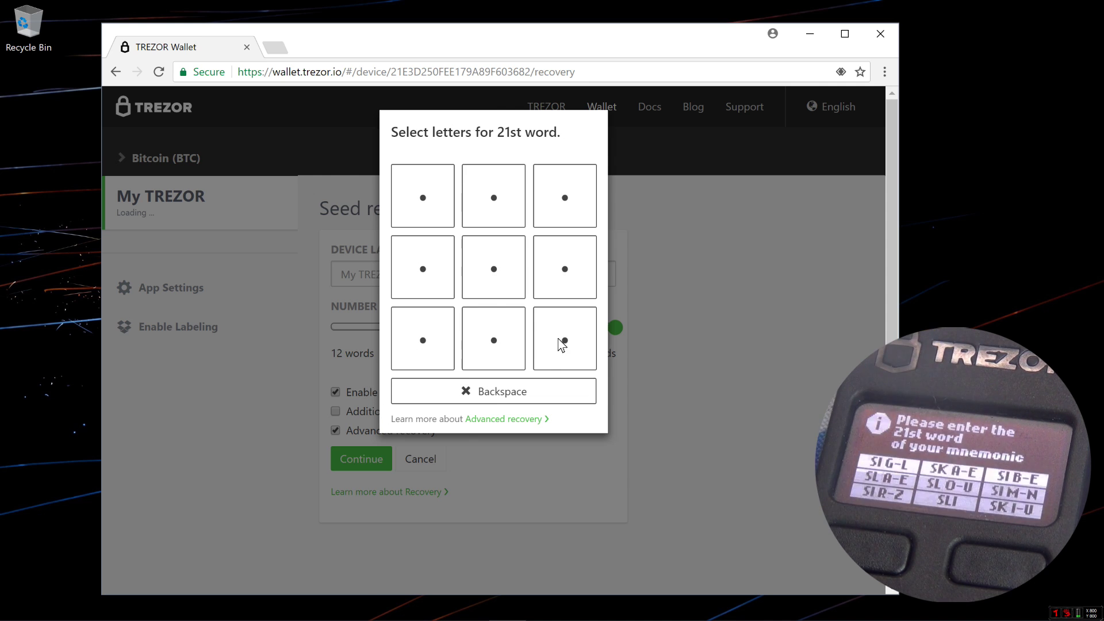
click(576, 215)
click(575, 345)
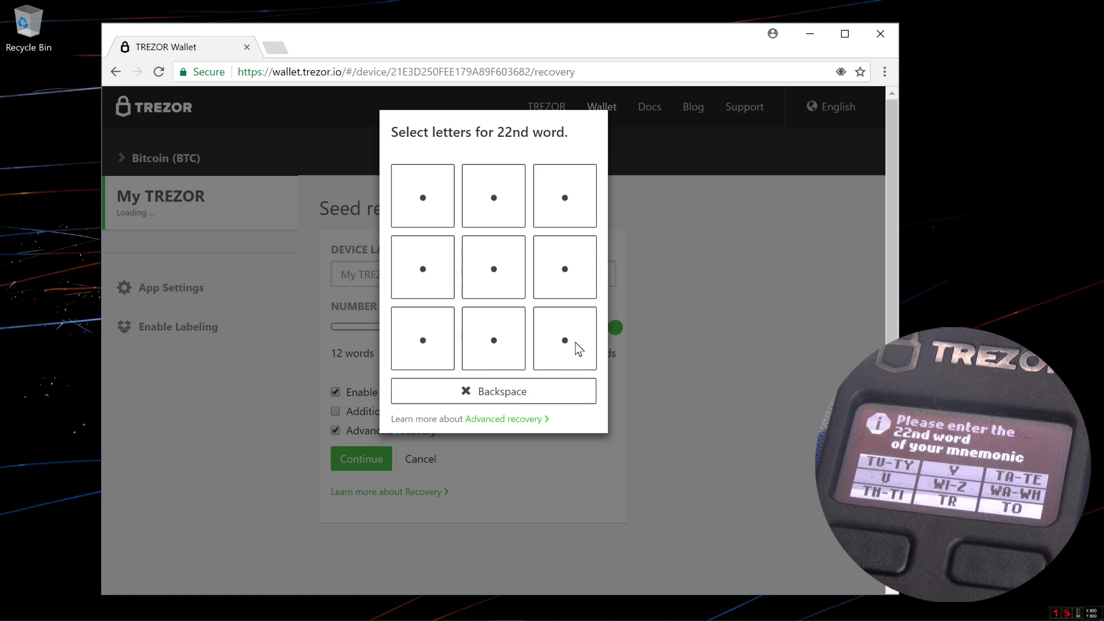
click(465, 335)
click(457, 338)
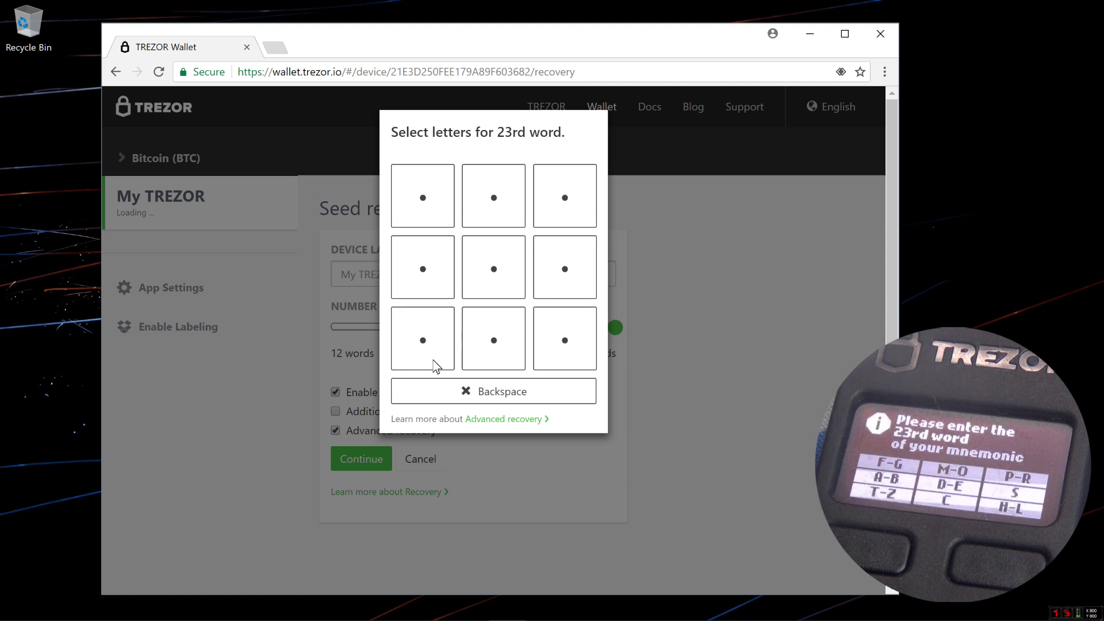
click(463, 339)
click(493, 268)
click(547, 185)
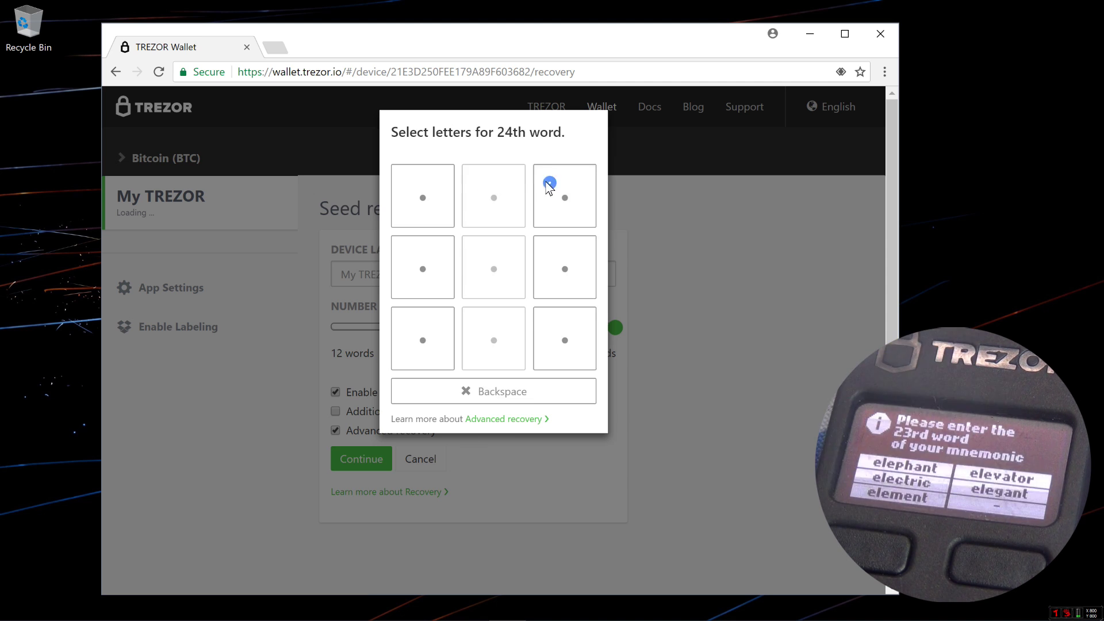
click(437, 331)
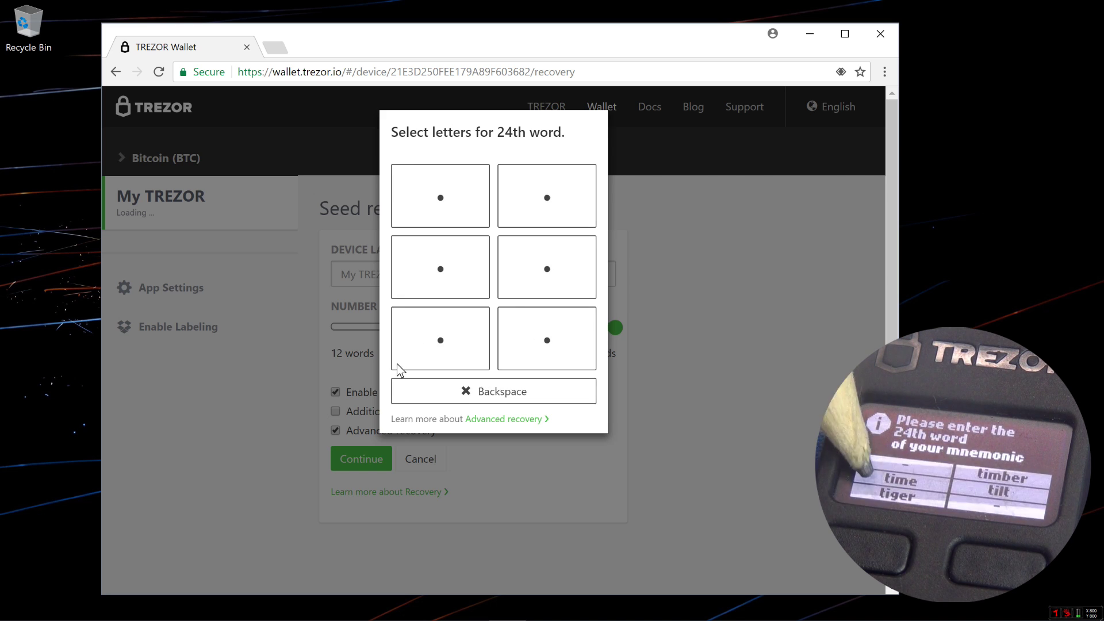
click(402, 362)
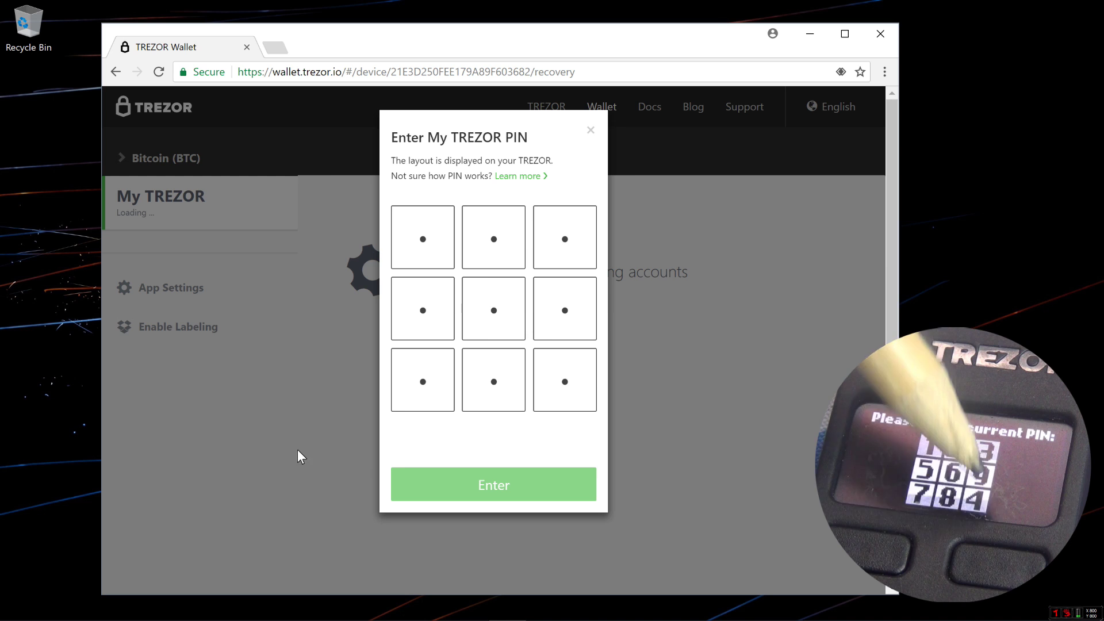
- Enter the four-digit device PIN on the scrambled matrix and submit it
click(474, 387)
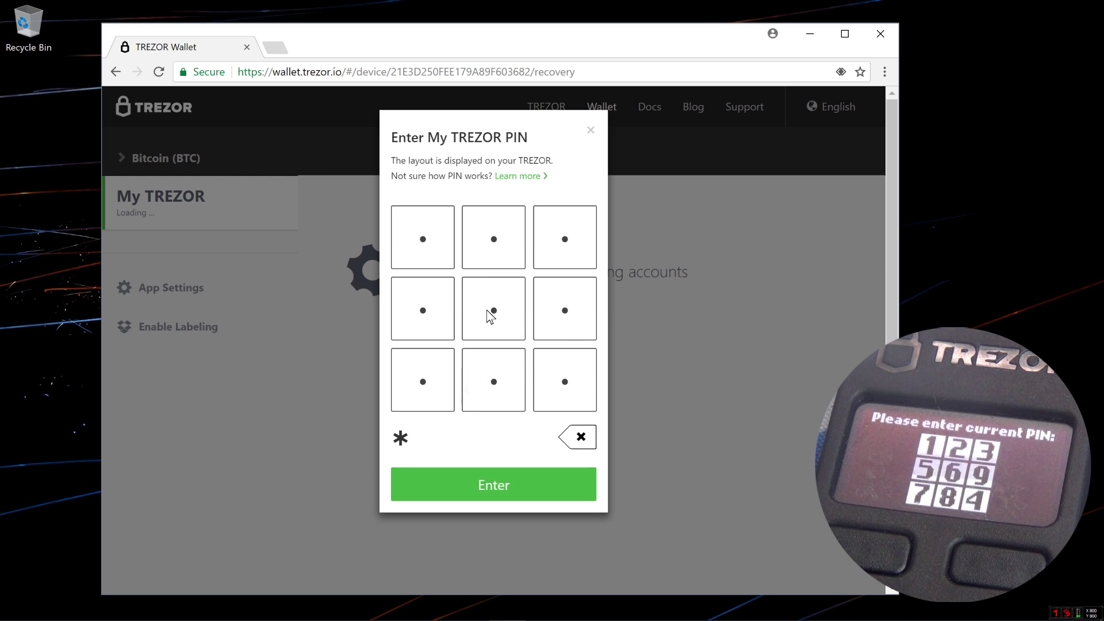
click(492, 316)
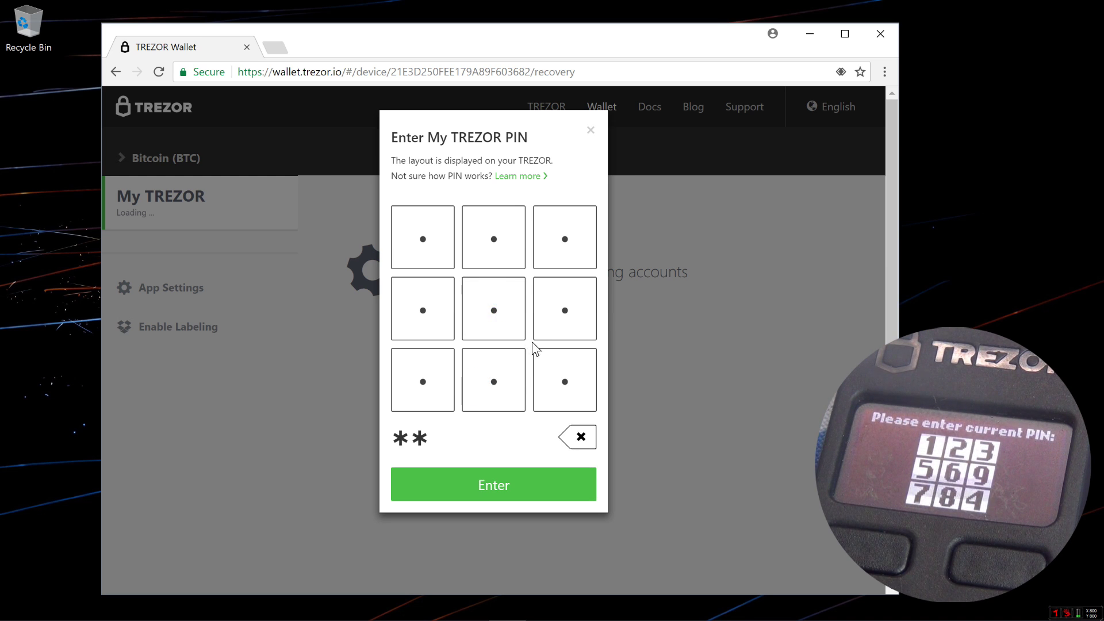
click(561, 393)
click(505, 258)
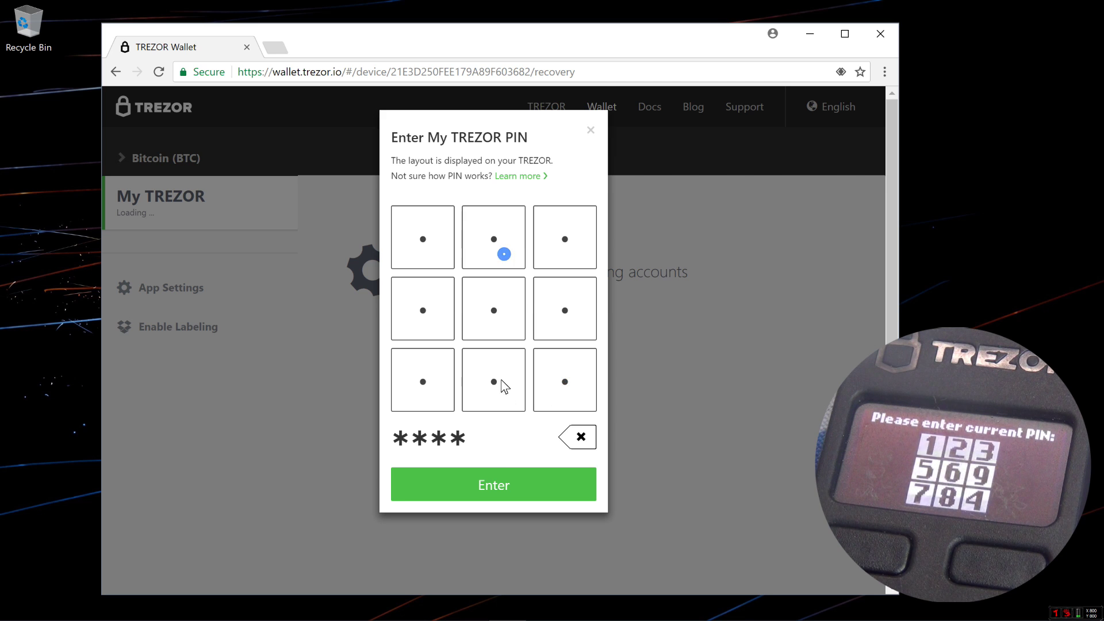
click(502, 480)
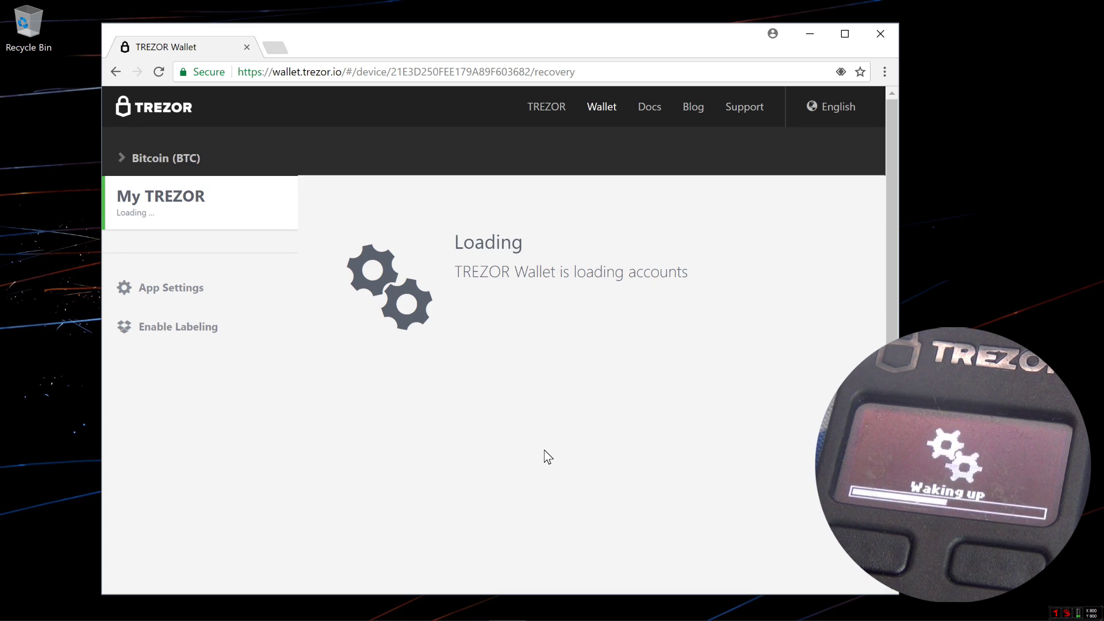